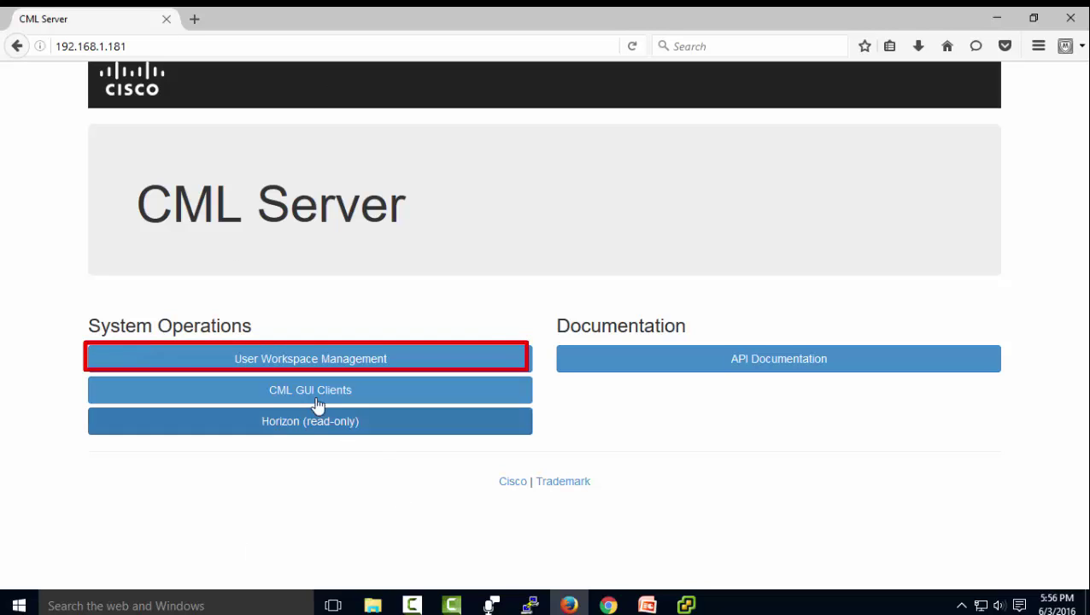
Log into User Workspace Management as uwmadmin using the saved username and the account password.
left_click(346, 362)
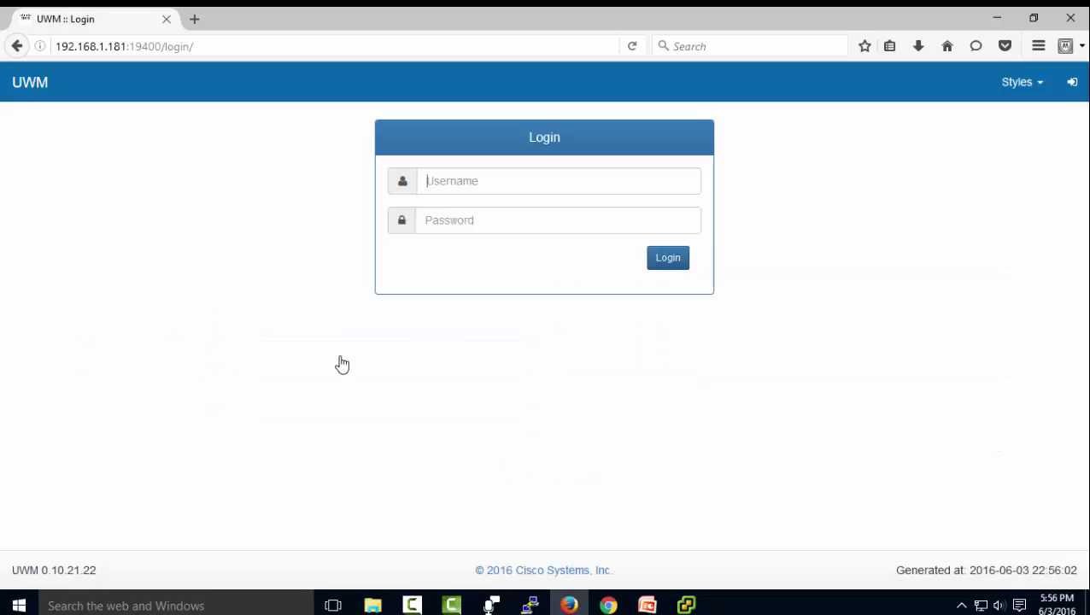
left_click(509, 183)
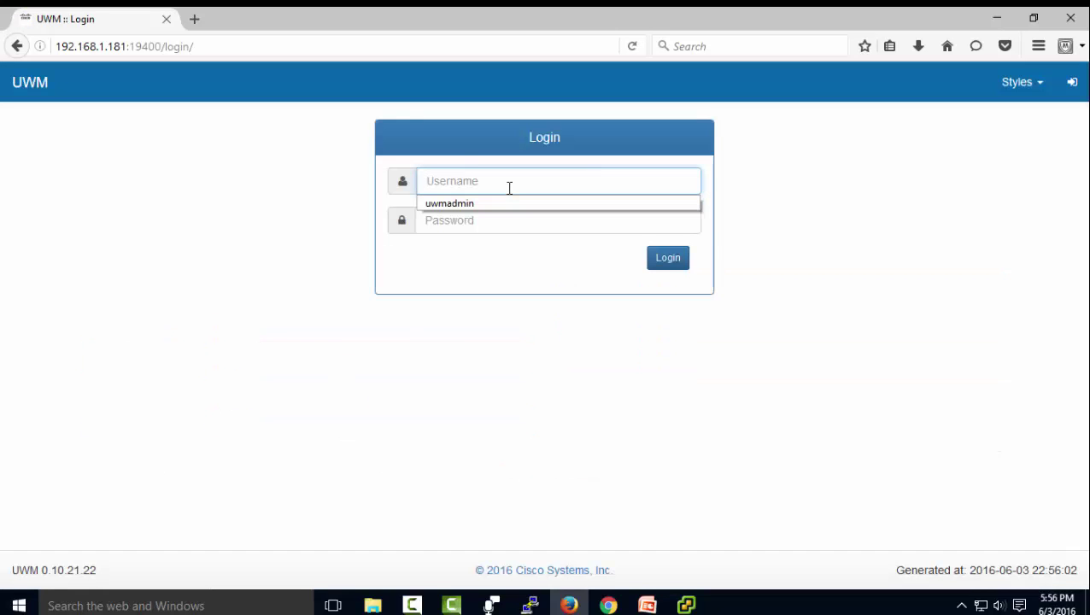
left_click(474, 202)
left_click(467, 226)
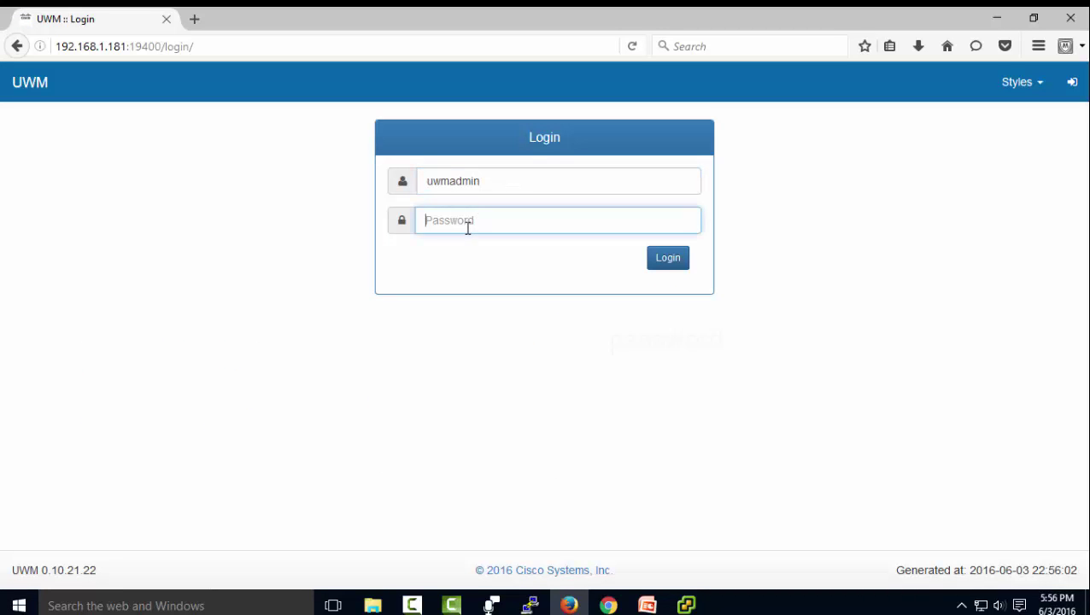
type("password")
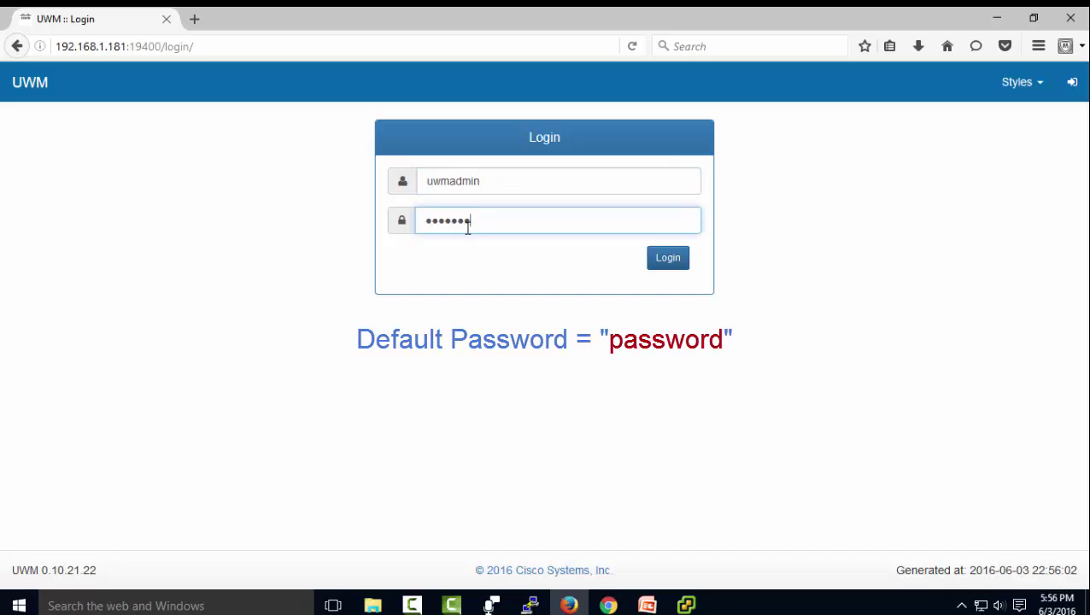
key("Return")
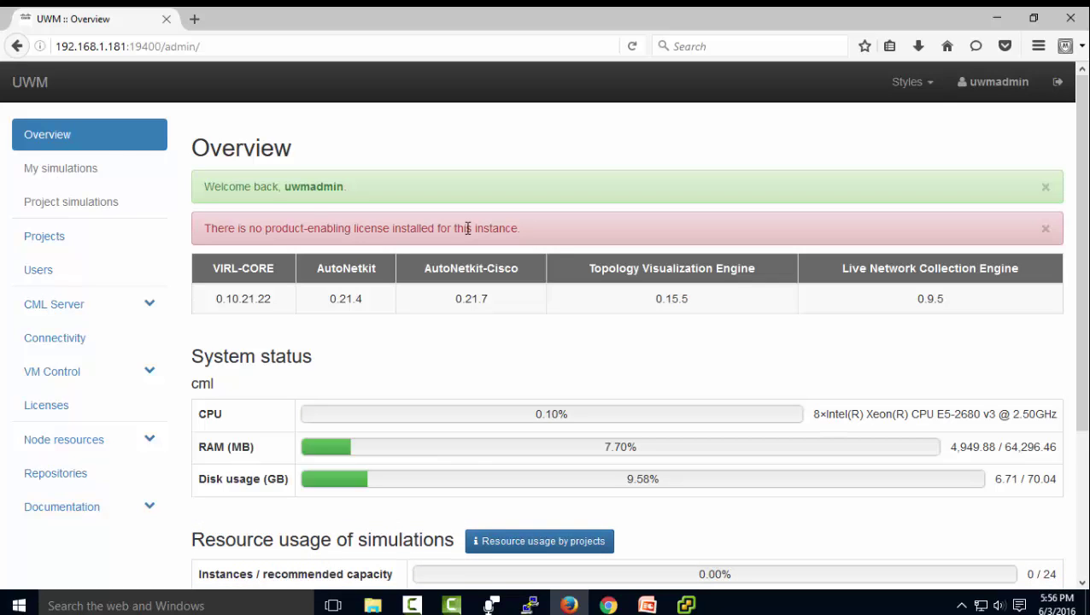
Zoom the browser out and show the Projects list with the guest and uwmadmin projects.
key("ctrl+minus")
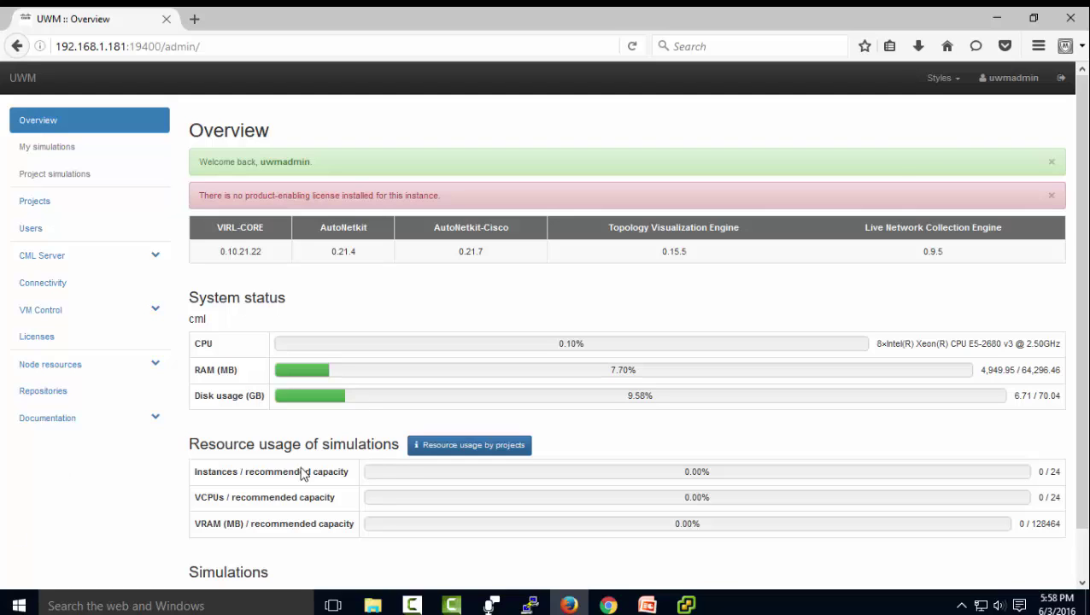
left_click(38, 204)
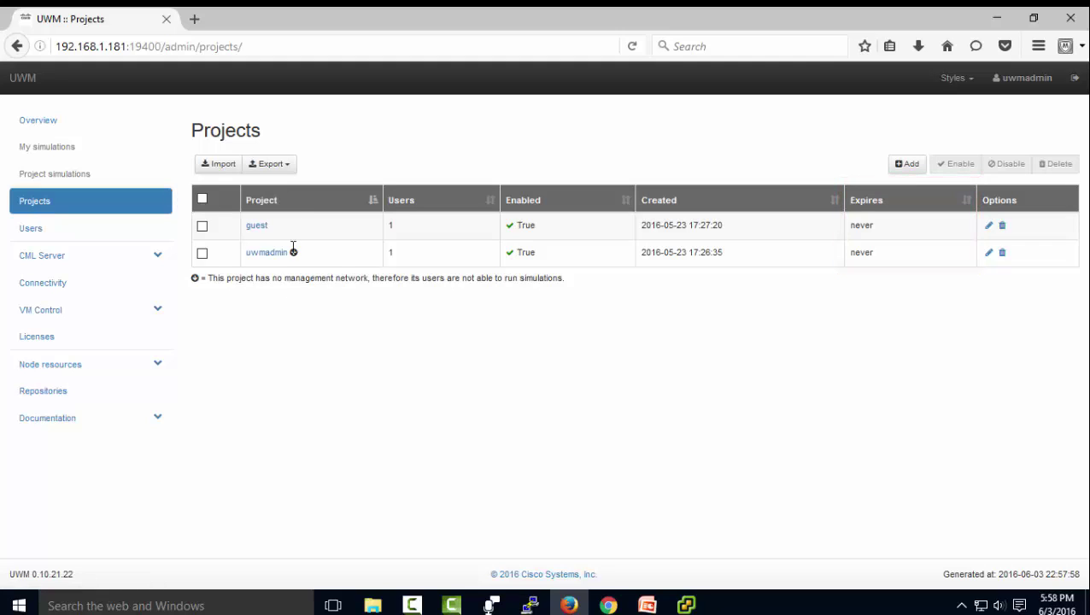
Inspect the guest project's details and edit form, then view the Users list.
left_click(253, 227)
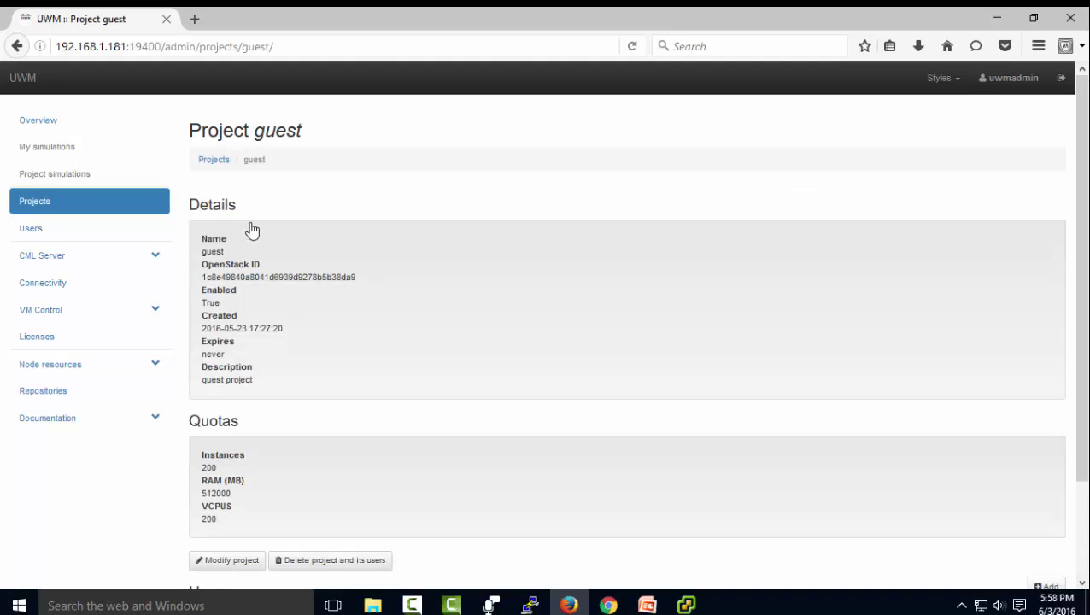
scroll(256, 229, "down", 3)
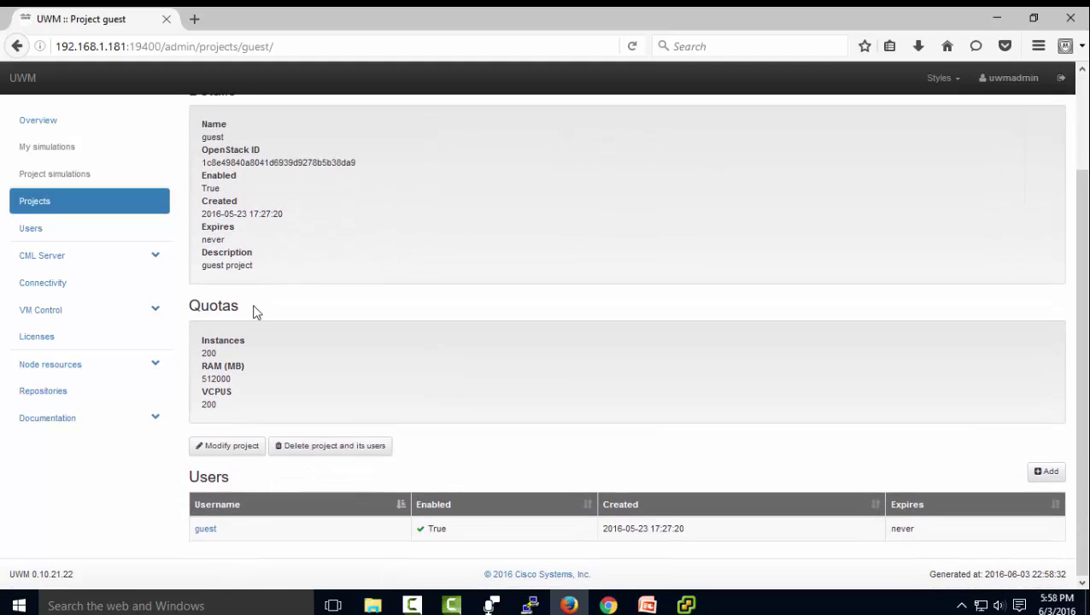
left_click(241, 449)
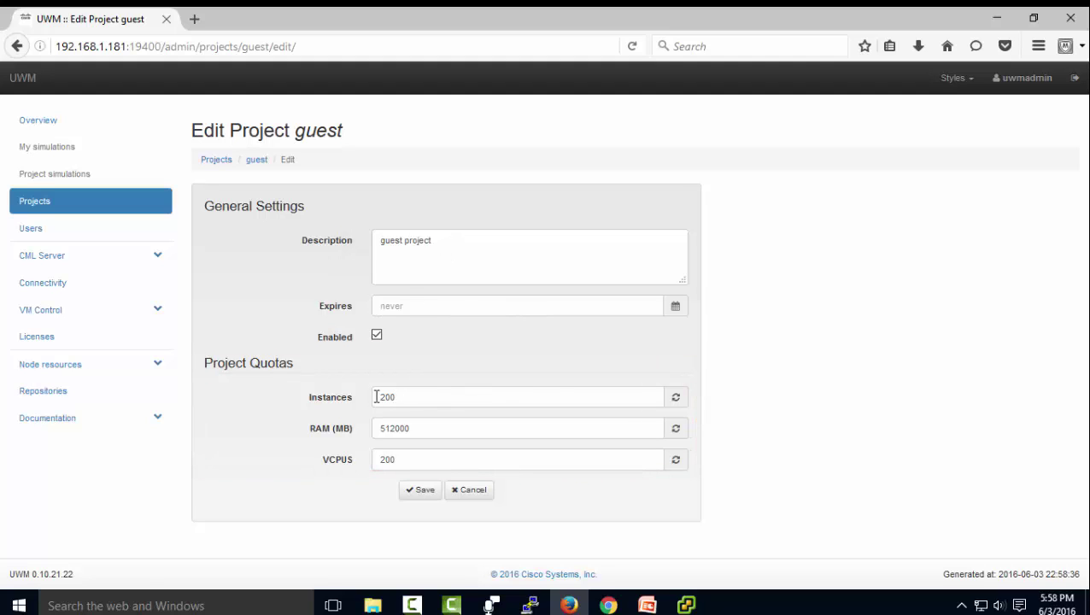
left_click(31, 229)
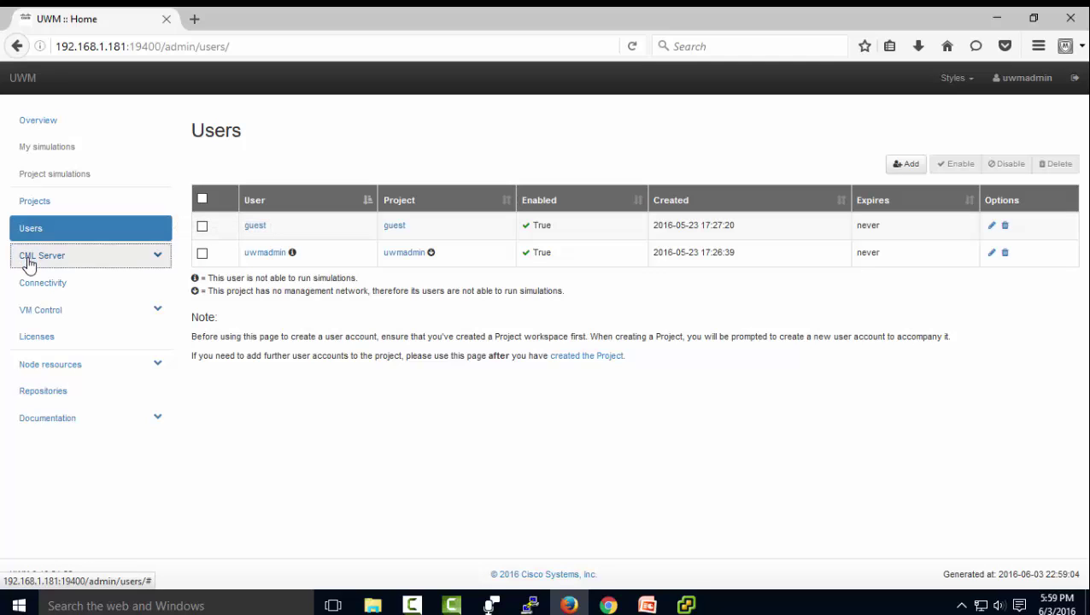
Expand CML Server in the sidebar and go back to the Overview dashboard.
left_click(30, 261)
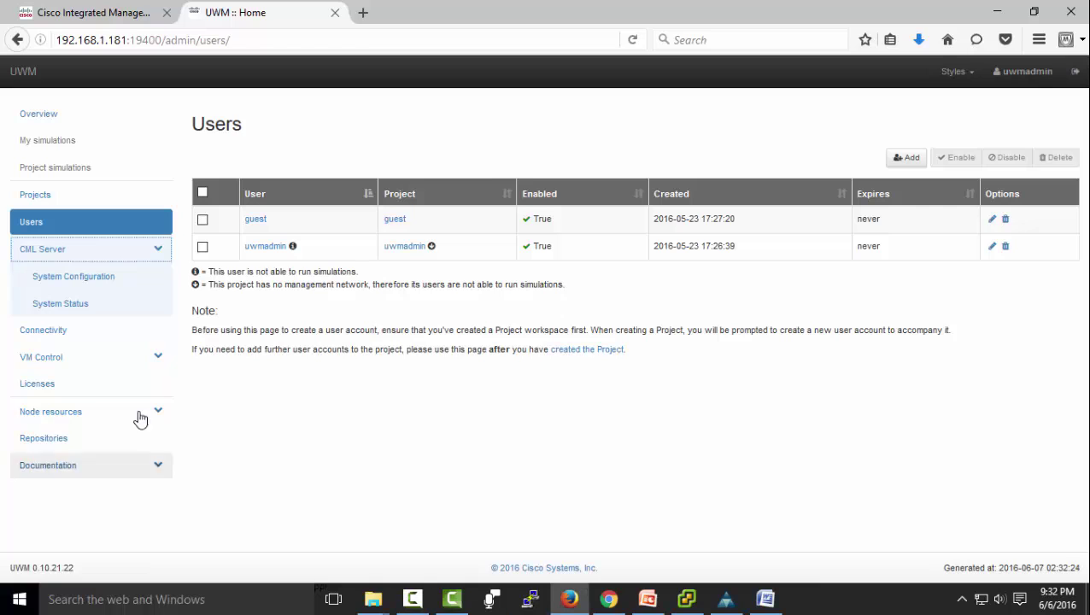
left_click(54, 114)
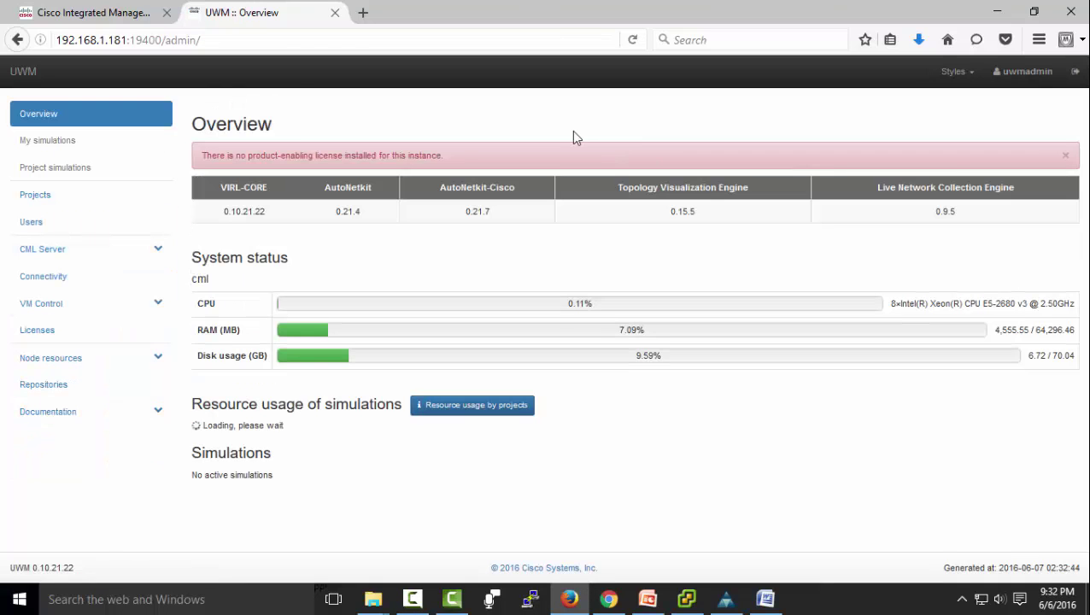
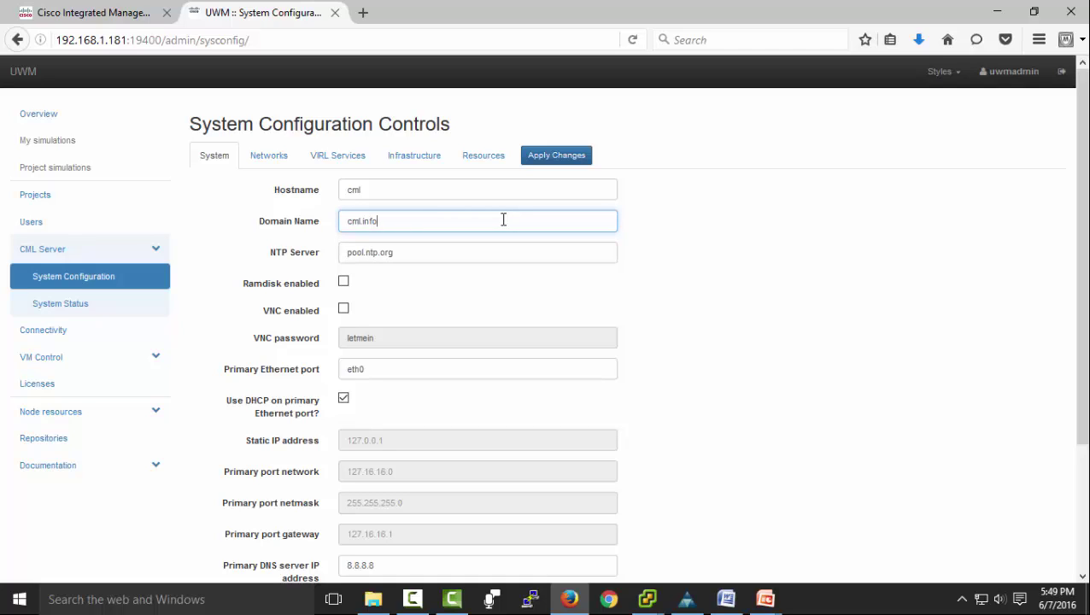
Enable Ramdisk, turn off DHCP, and give the primary port static IP 192.168.1.181.
left_click(503, 252)
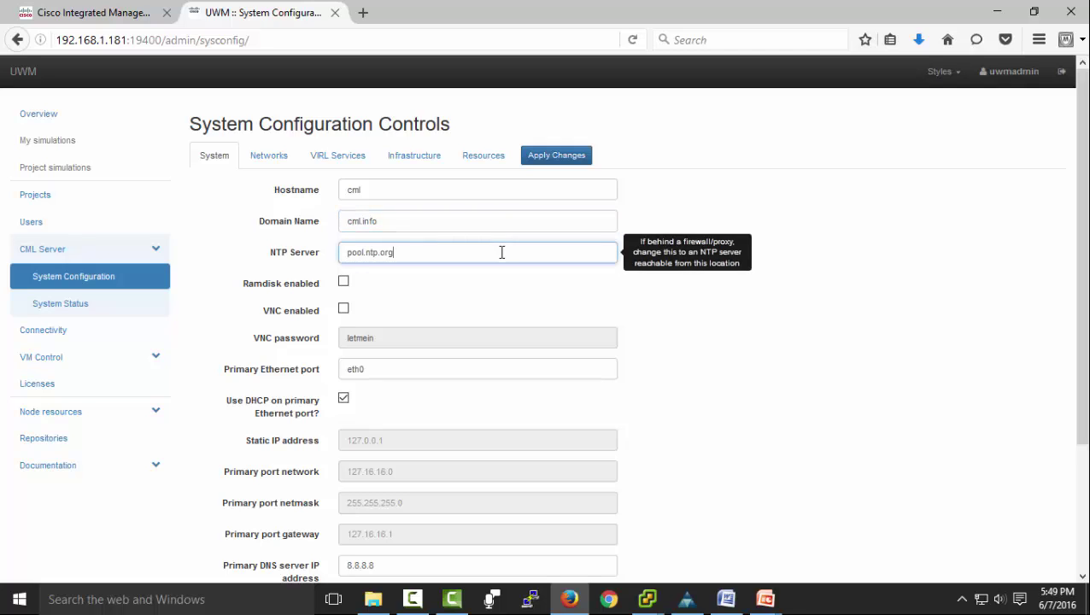
left_click(345, 287)
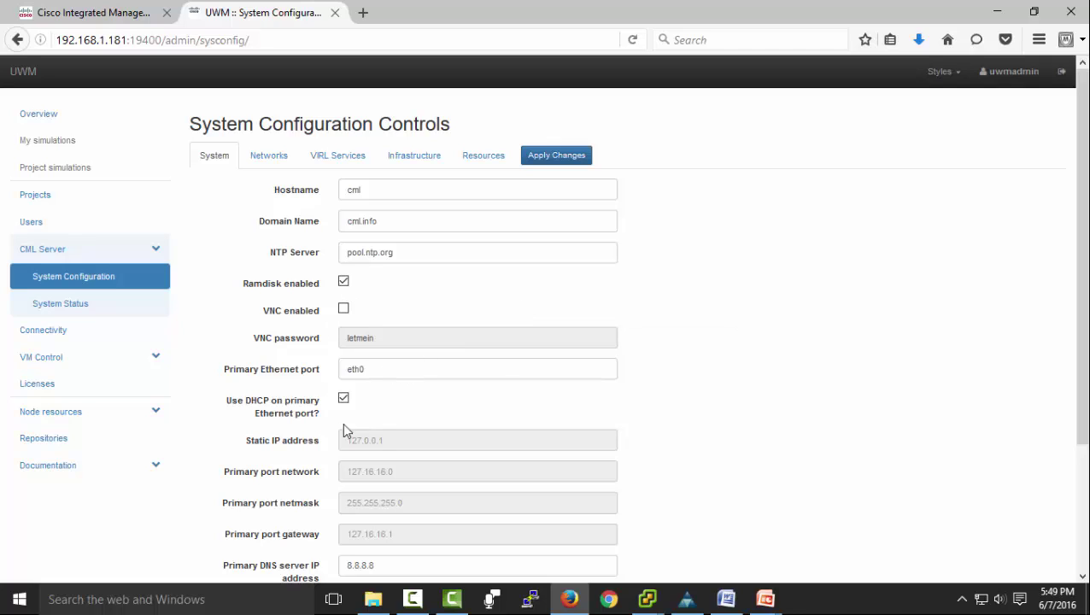
left_click(342, 401)
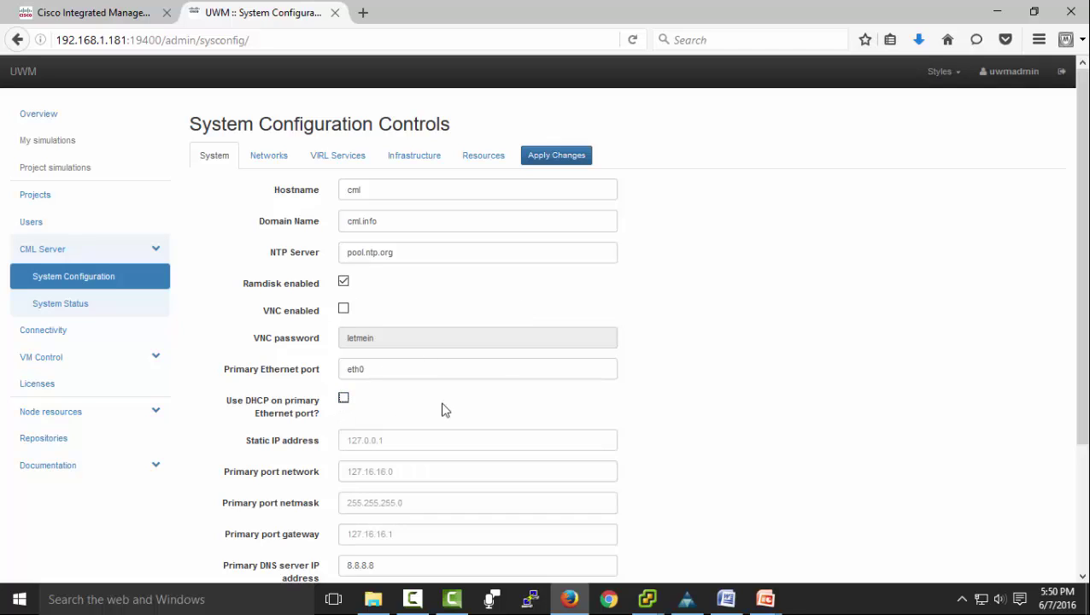
left_click(395, 440)
type("192")
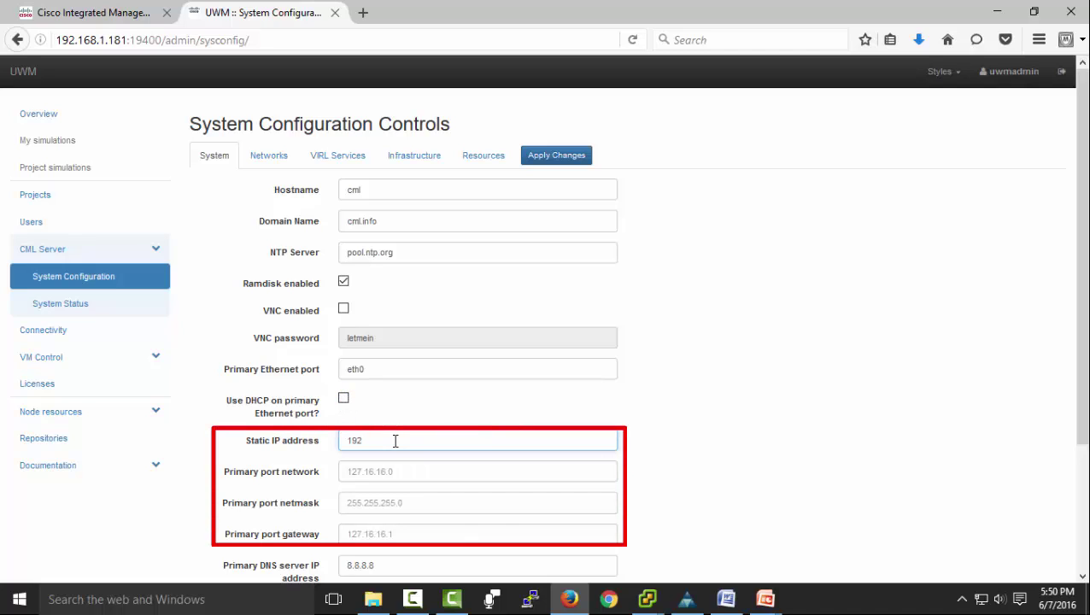
type(".168.1.181")
Set primary port network 192.168.1.0, netmask 255.255.255.0 and gateway 192.168.1.1.
left_click(383, 470)
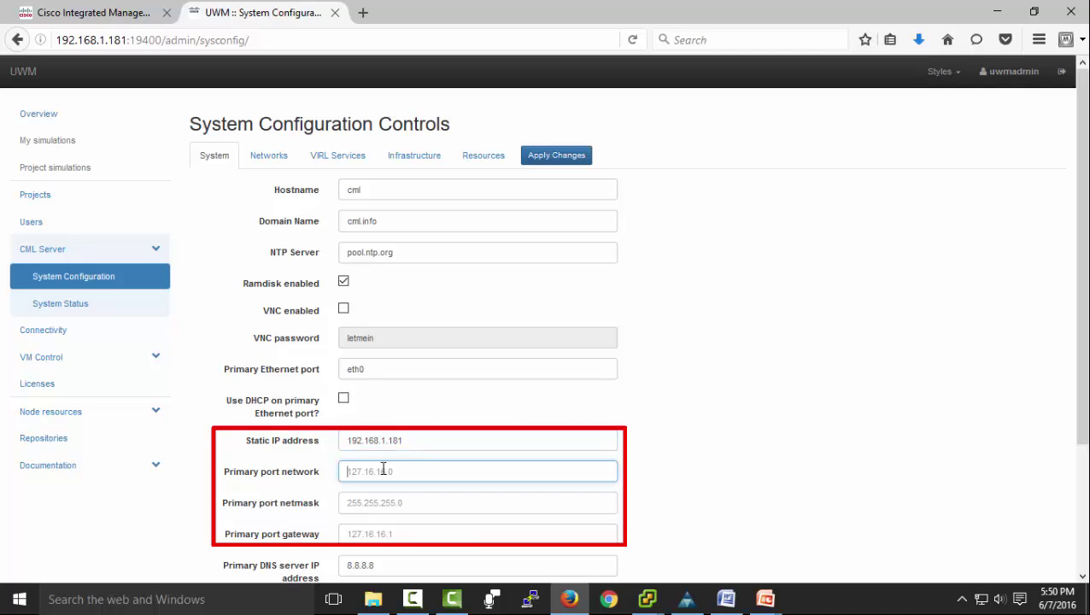
type("192.168.1.0")
left_click(434, 501)
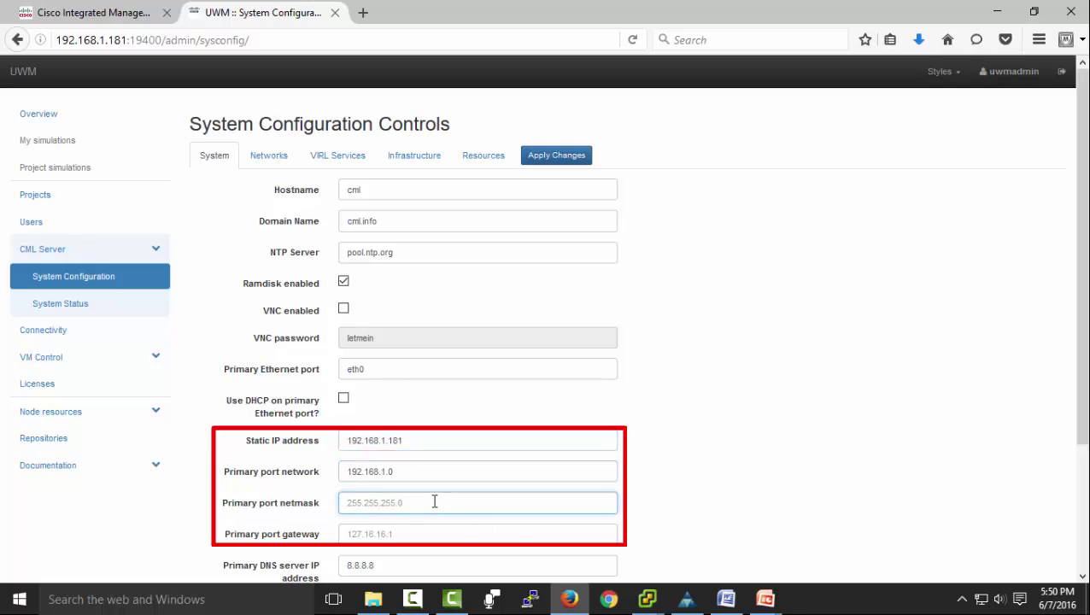
type("255.255.255.0")
left_click(380, 534)
type("192.168.1.1")
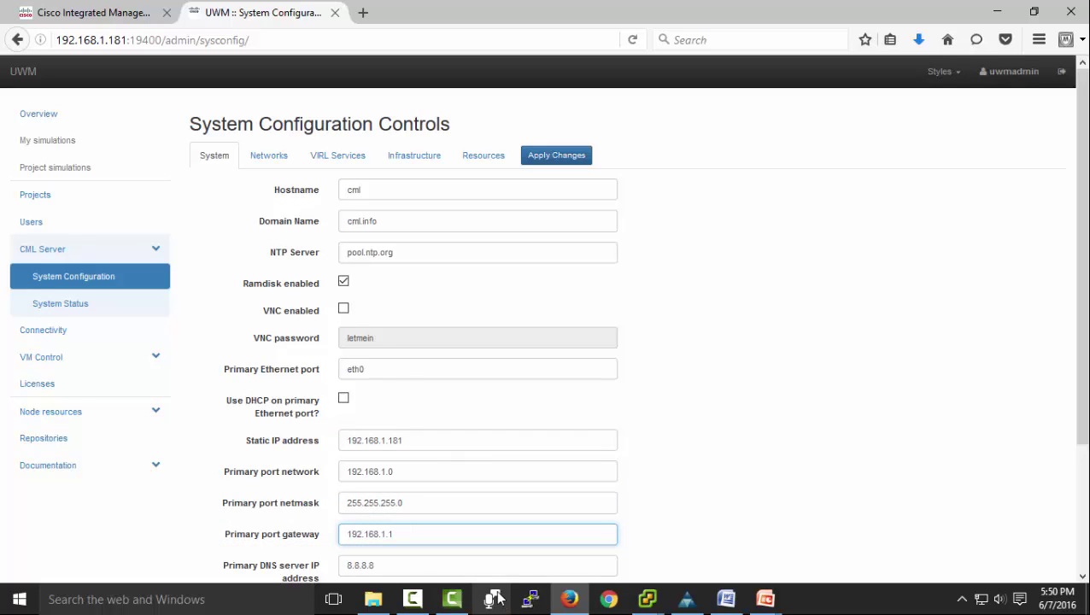
left_click(447, 564)
left_click_drag(1086, 406, 1084, 547)
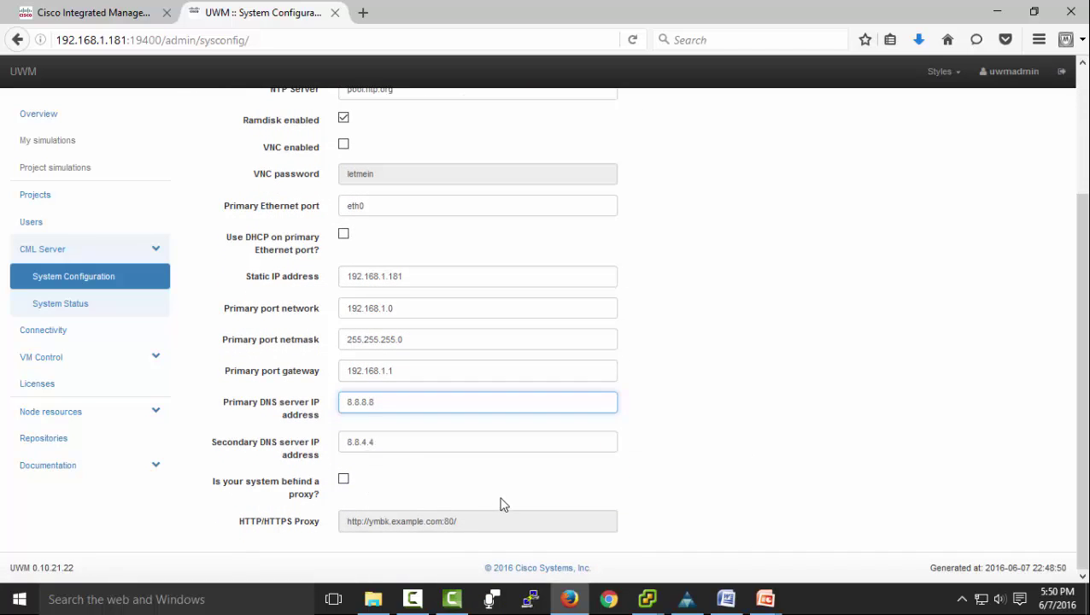
mouse_move(497, 522)
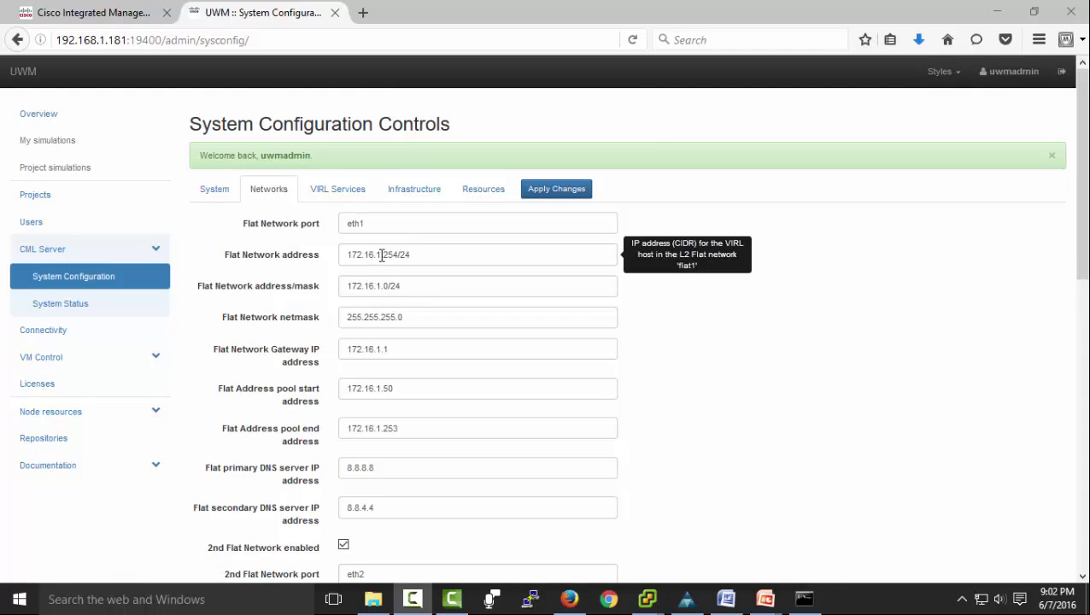
Change the Flat network address, mask, gateway and pool start/end to 172.16.101.x.
left_click(414, 253)
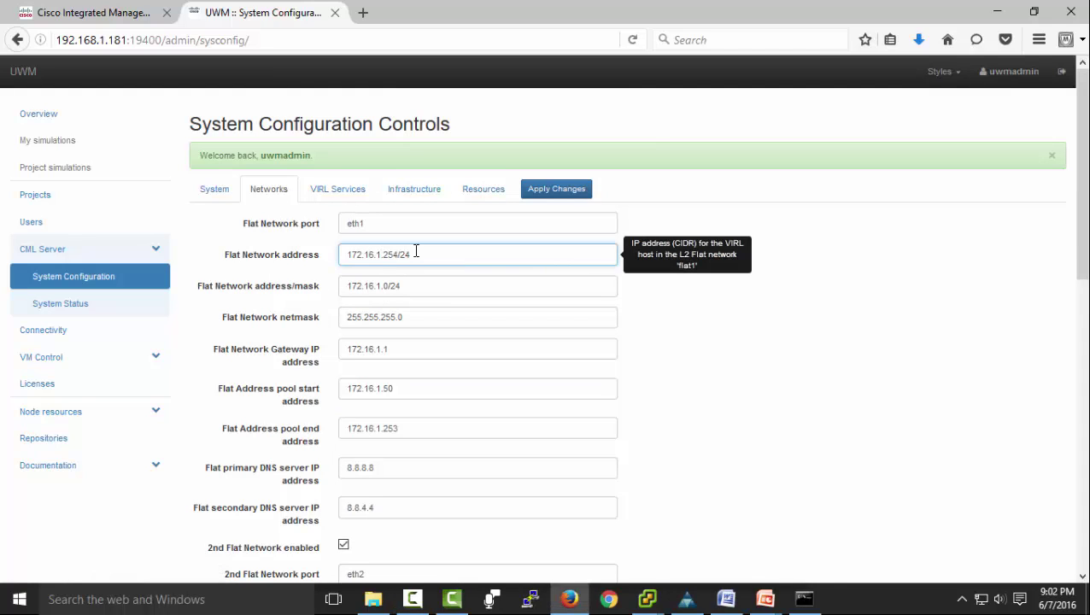
type("10")
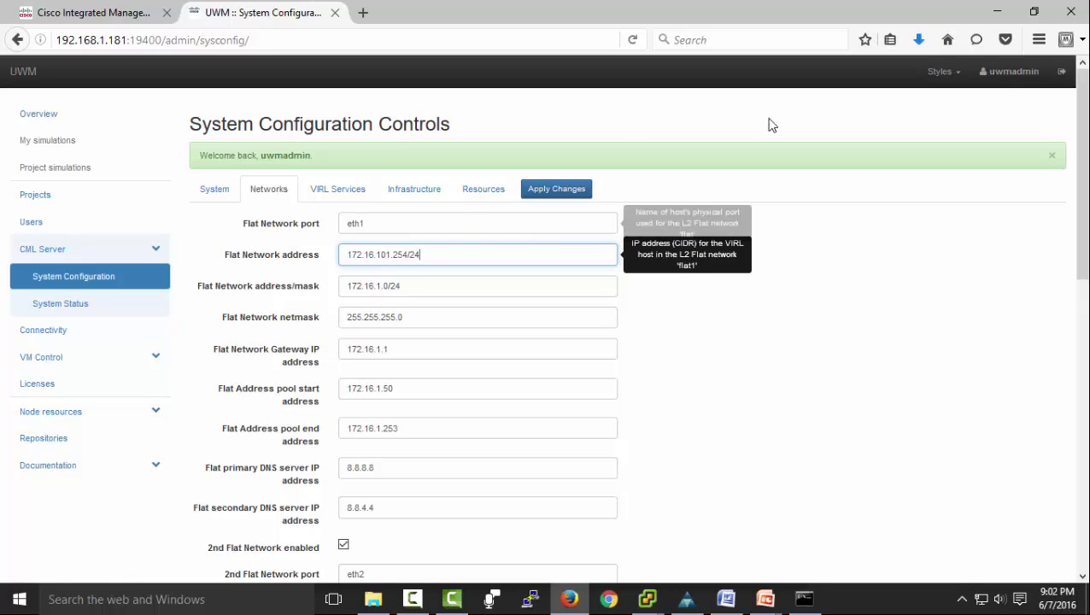
left_click(376, 285)
type("10")
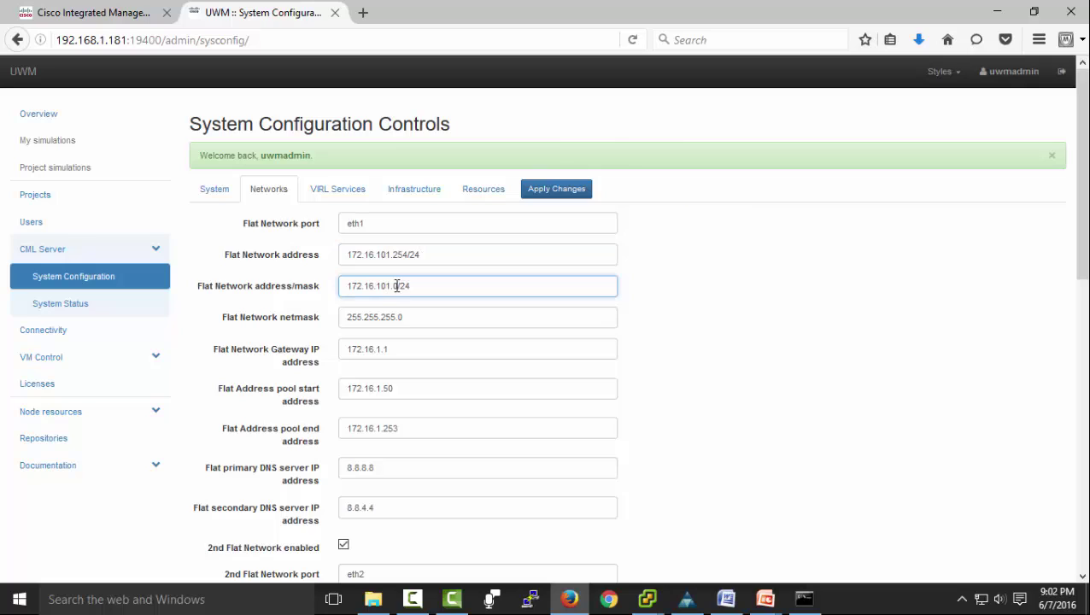
left_click(376, 348)
type("10")
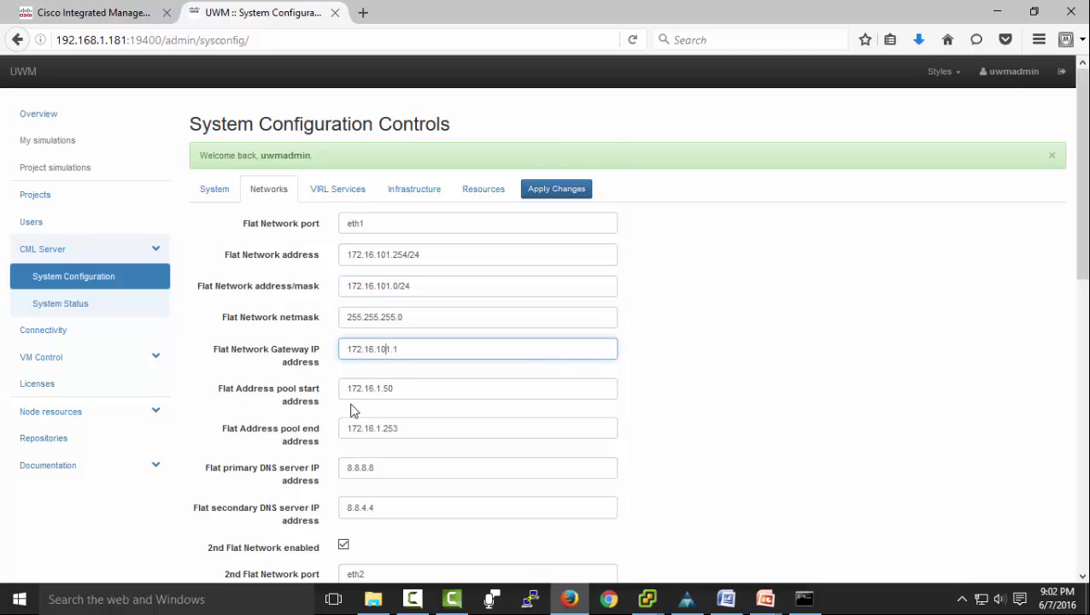
left_click(376, 388)
type("10")
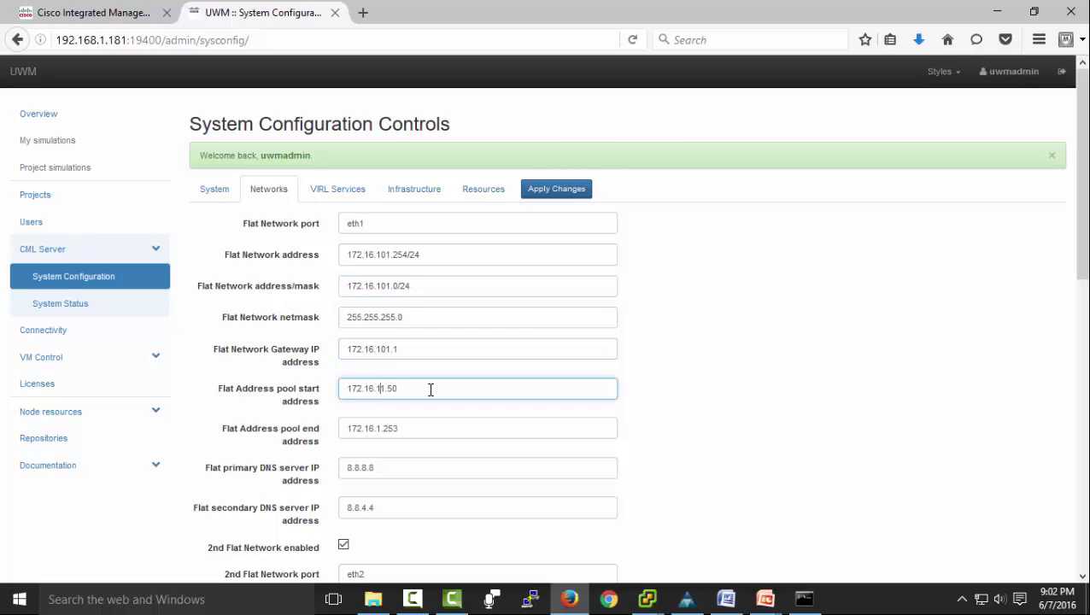
left_click(376, 428)
type("10")
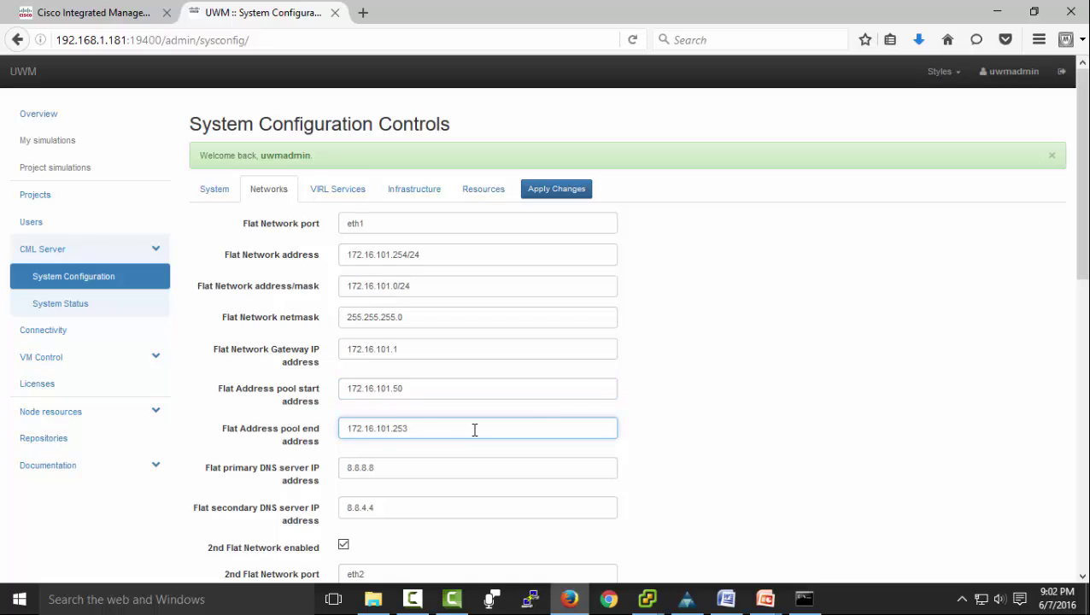
Change the 2nd Flat network address, mask, gateway and pool start/end to 172.16.102.x.
scroll(391, 486, "down", 1)
scroll(389, 487, "down", 6)
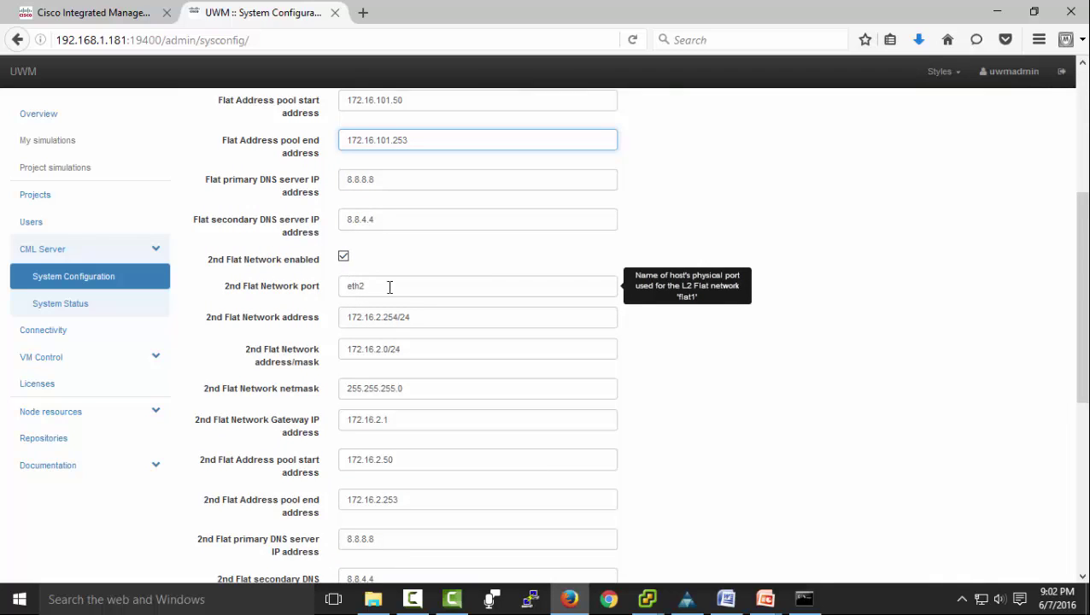
left_click(377, 317)
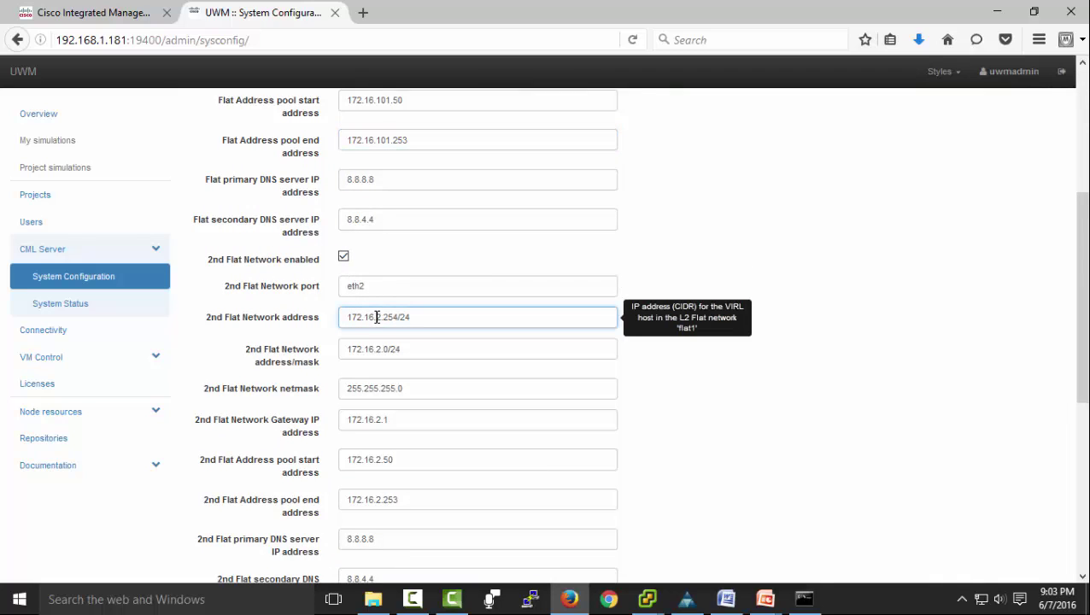
type("10")
left_click(377, 345)
type("10")
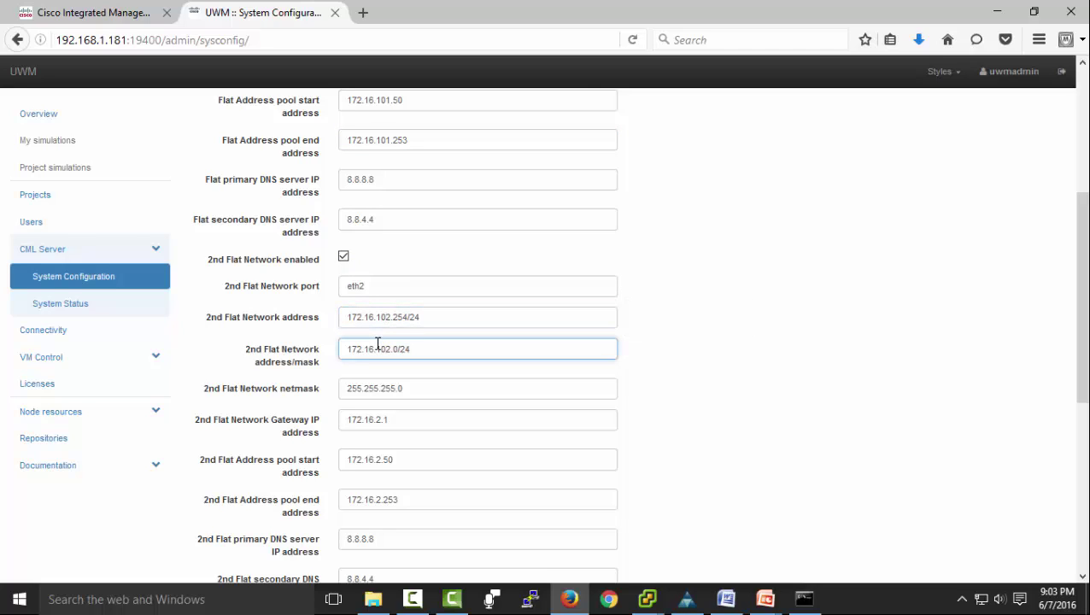
left_click(377, 419)
key("Right")
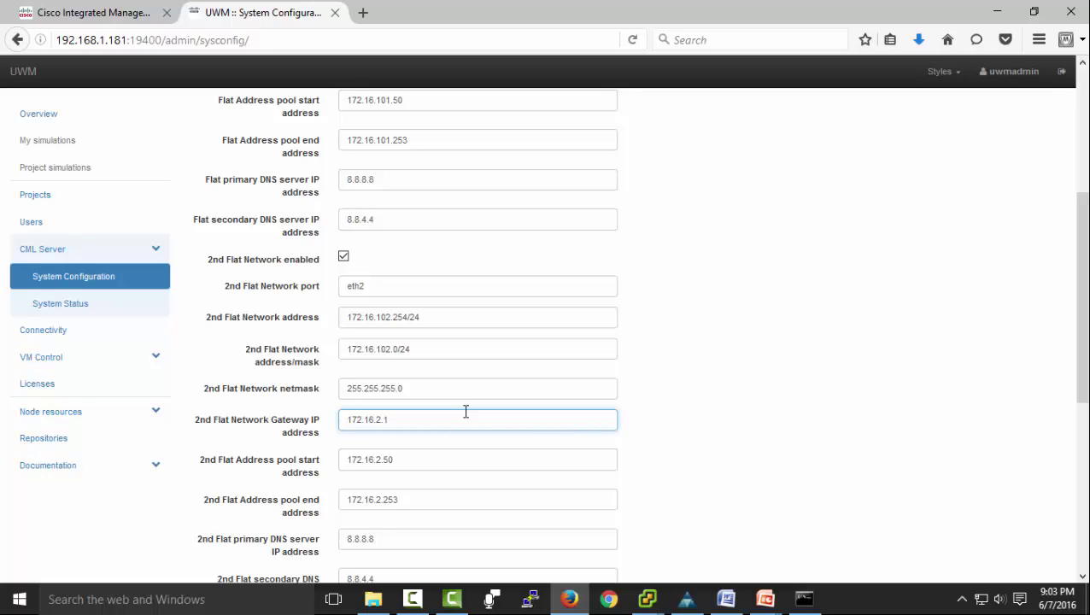
type("10")
left_click(382, 461)
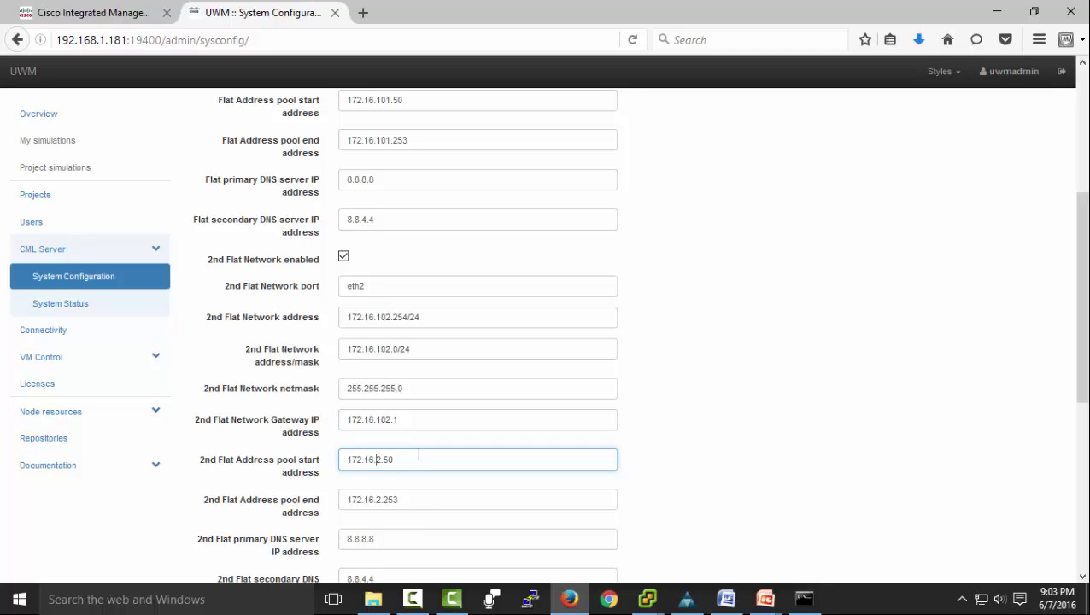
type("10")
left_click(378, 500)
type("10")
scroll(359, 384, "down", 4)
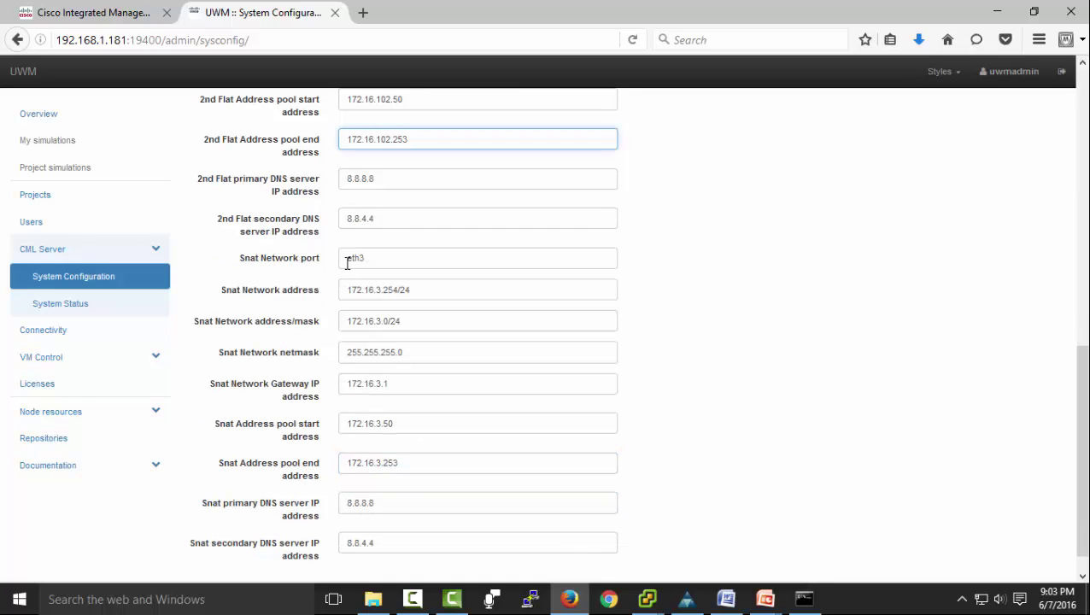
Move the Snat network address, mask, gateway and pool to 172.16.103.x, then show VIRL Services ports.
left_click(376, 290)
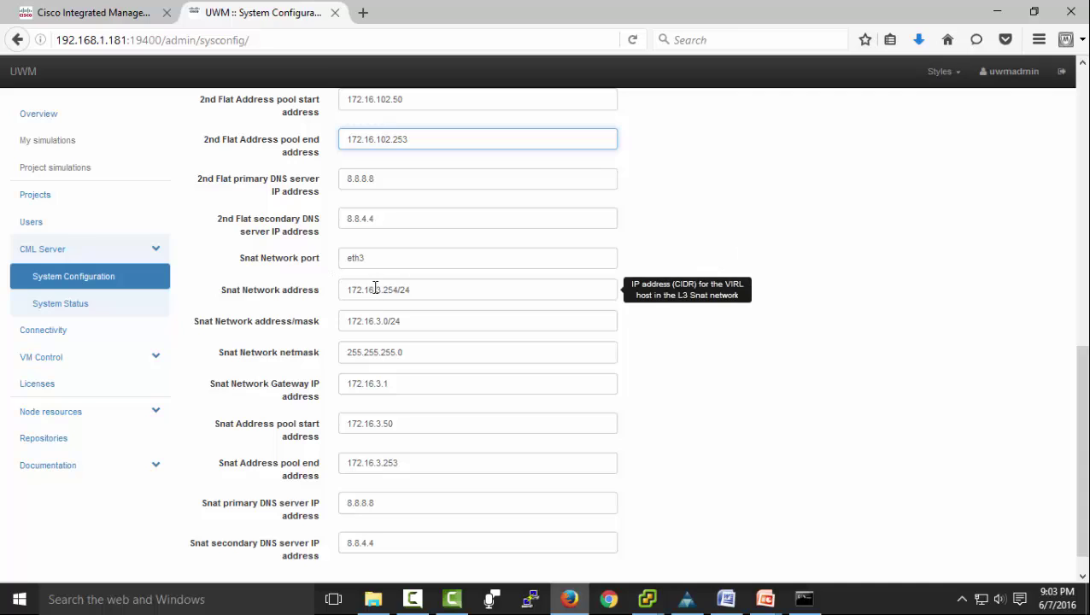
type("10")
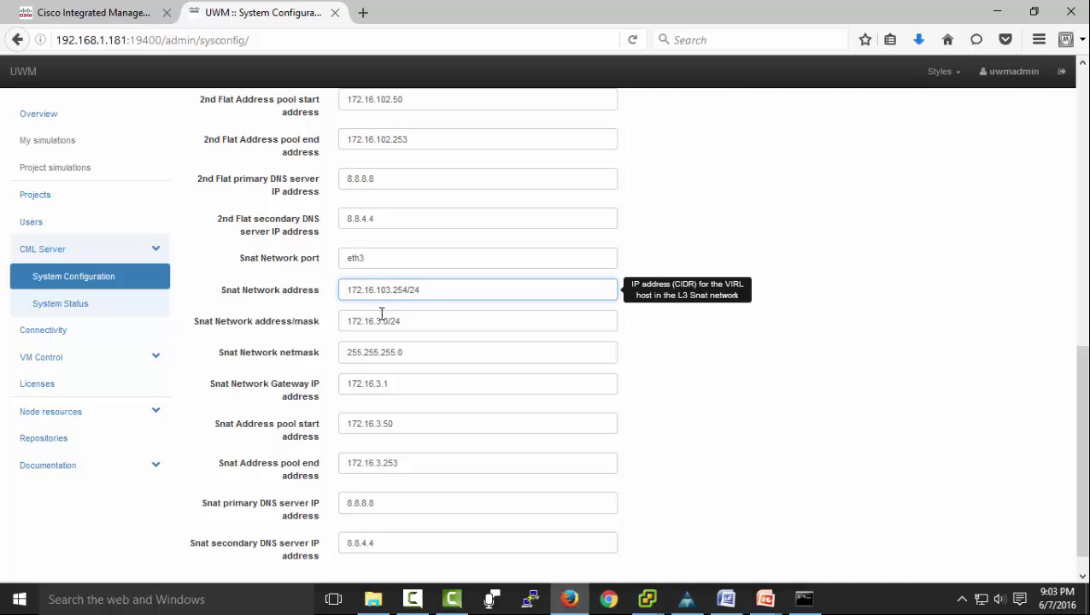
left_click(377, 321)
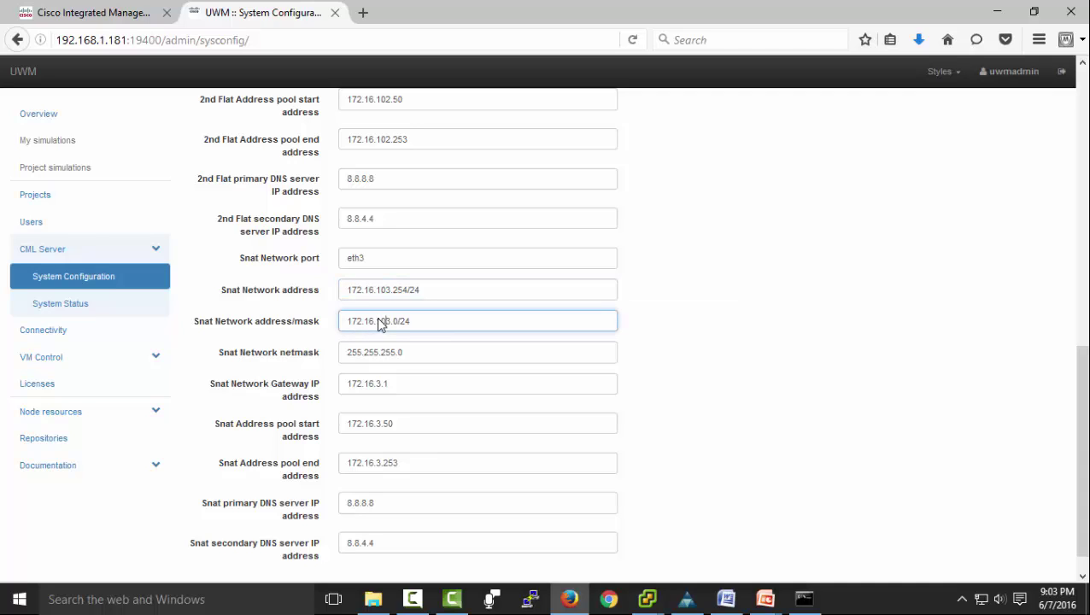
left_click(377, 377)
type("10")
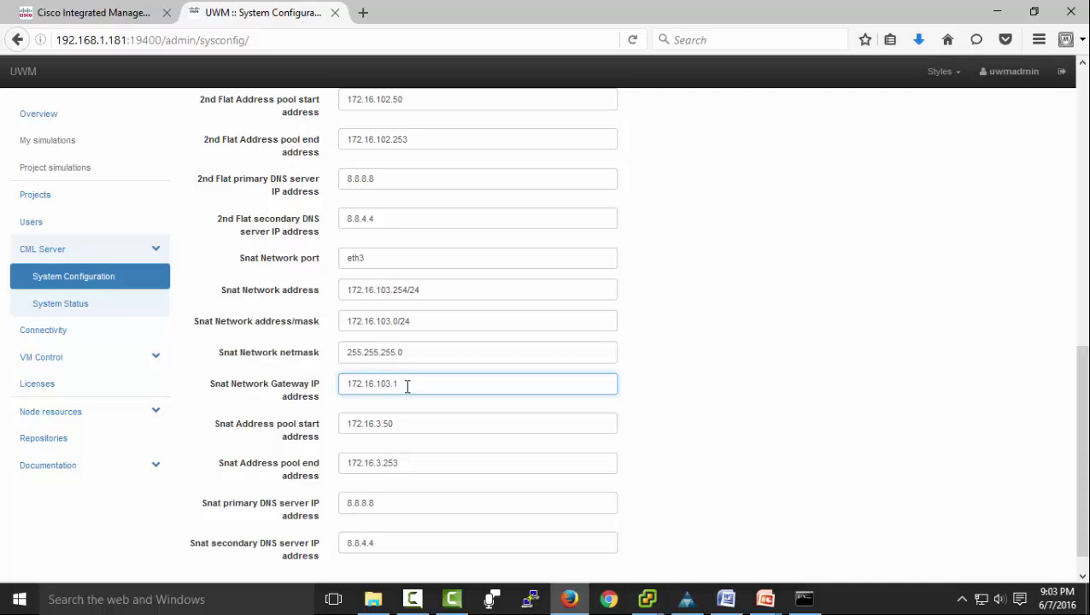
left_click(380, 419)
type("10")
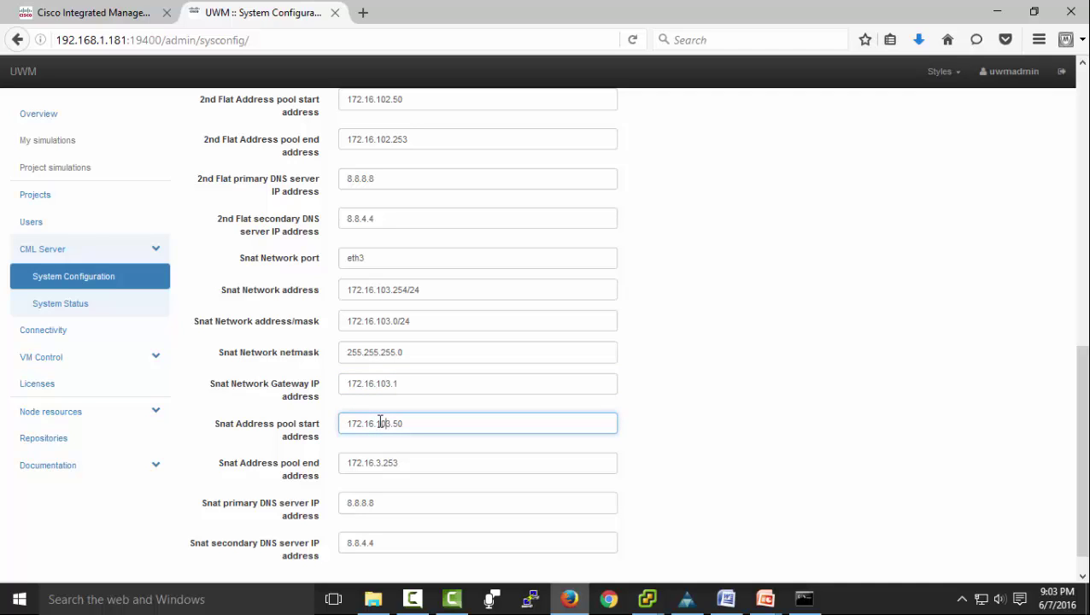
left_click(377, 462)
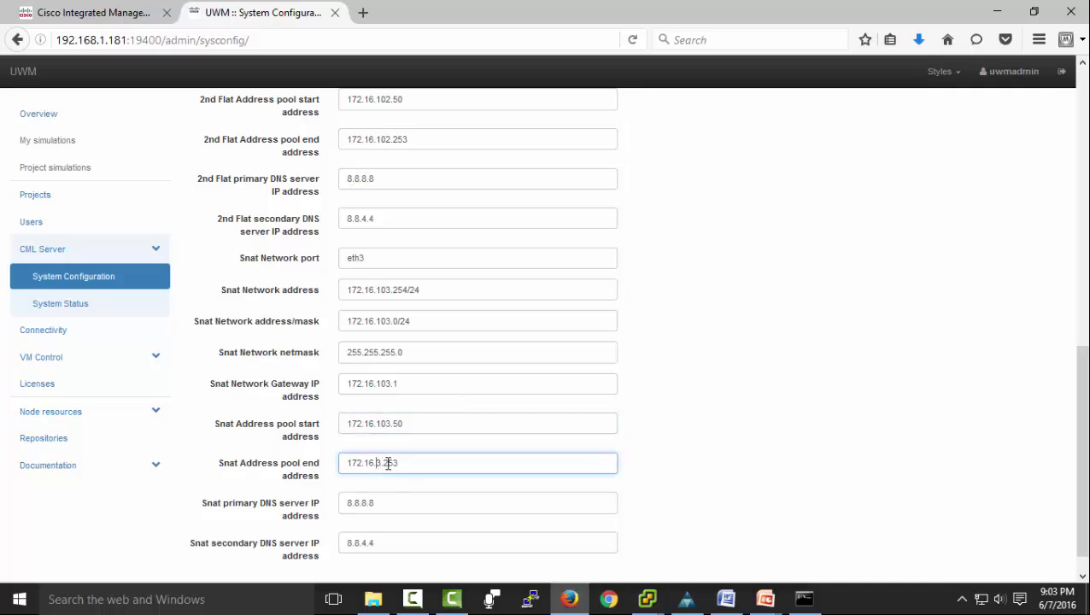
type("10")
scroll(416, 462, "down", 1)
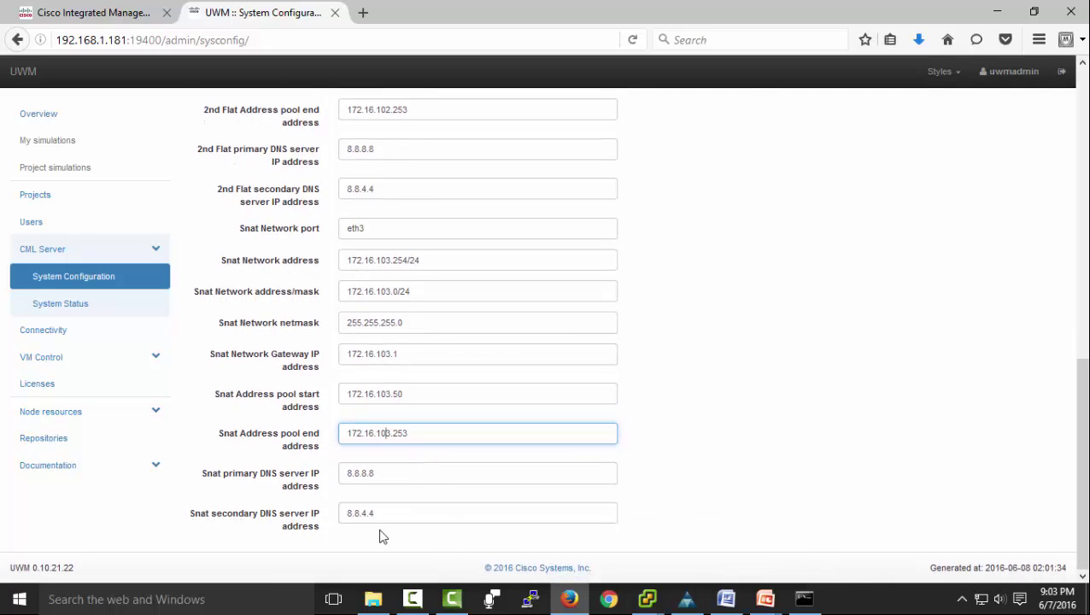
scroll(359, 358, "up", 10)
left_click(333, 195)
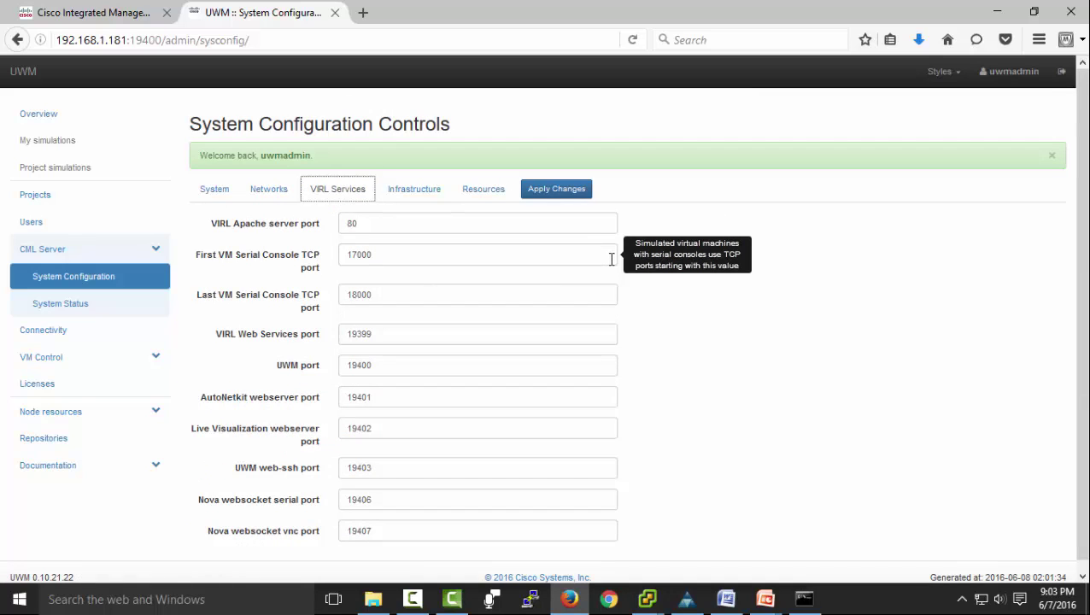
Review the default VIRL Services ports, Apache 80 through Nova VNC 19407, then show Infrastructure settings.
mouse_move(600, 260)
mouse_move(599, 334)
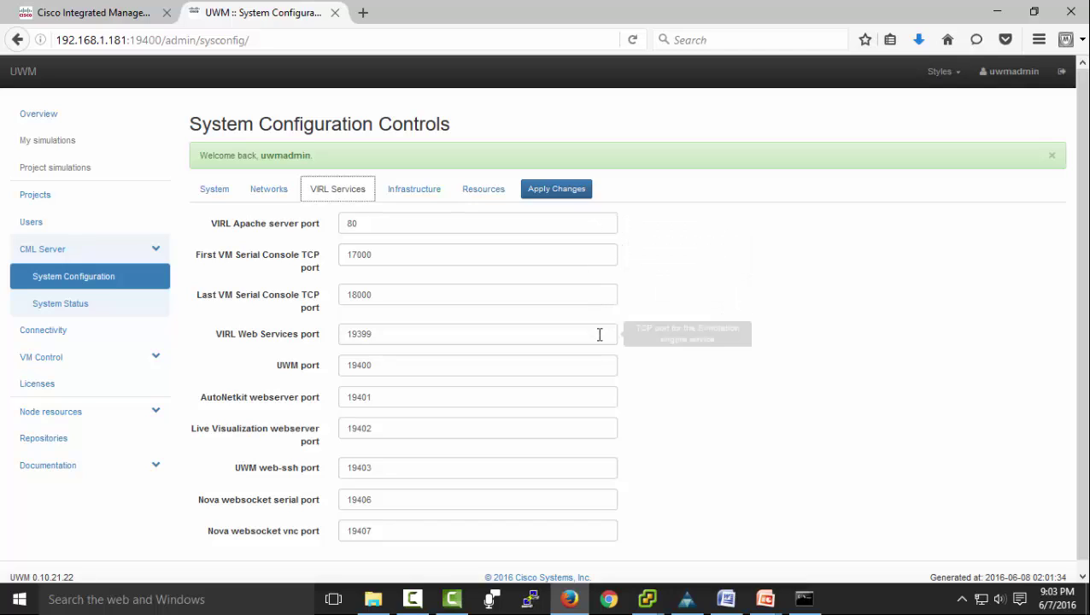
mouse_move(600, 364)
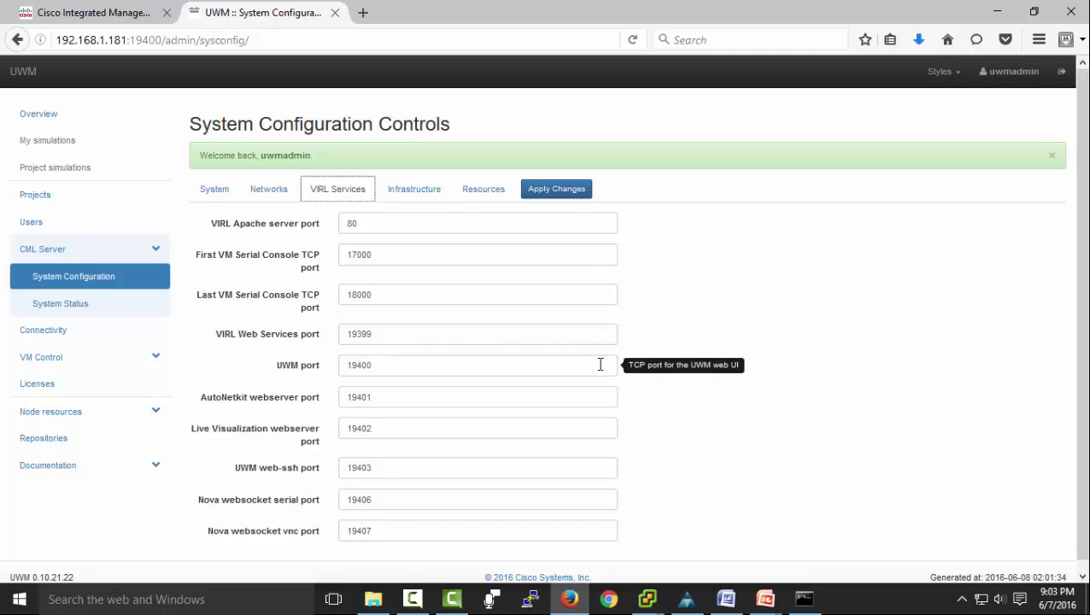
mouse_move(602, 425)
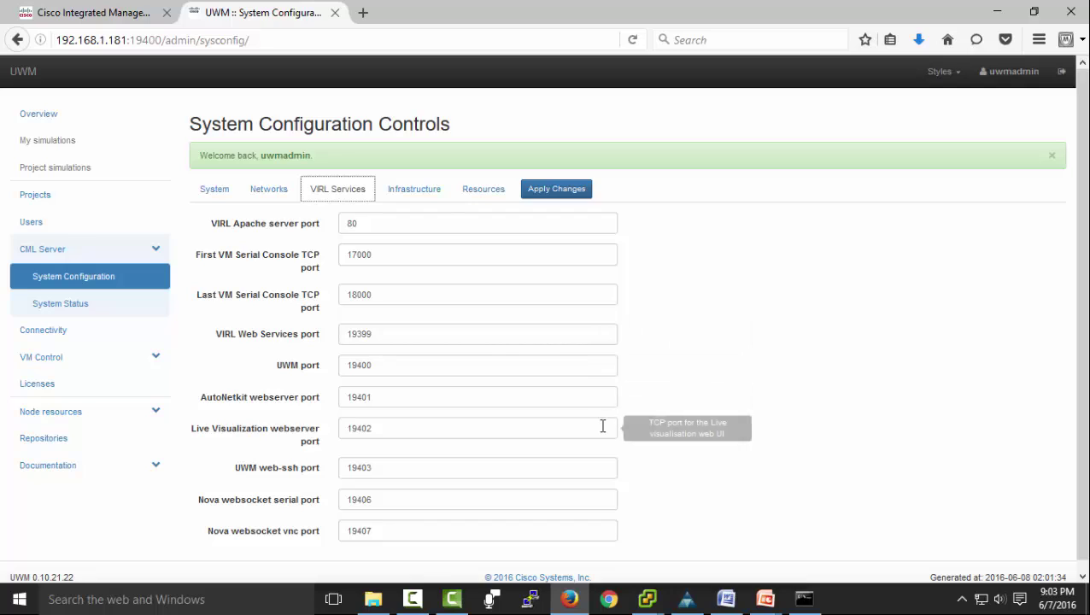
left_click(602, 465)
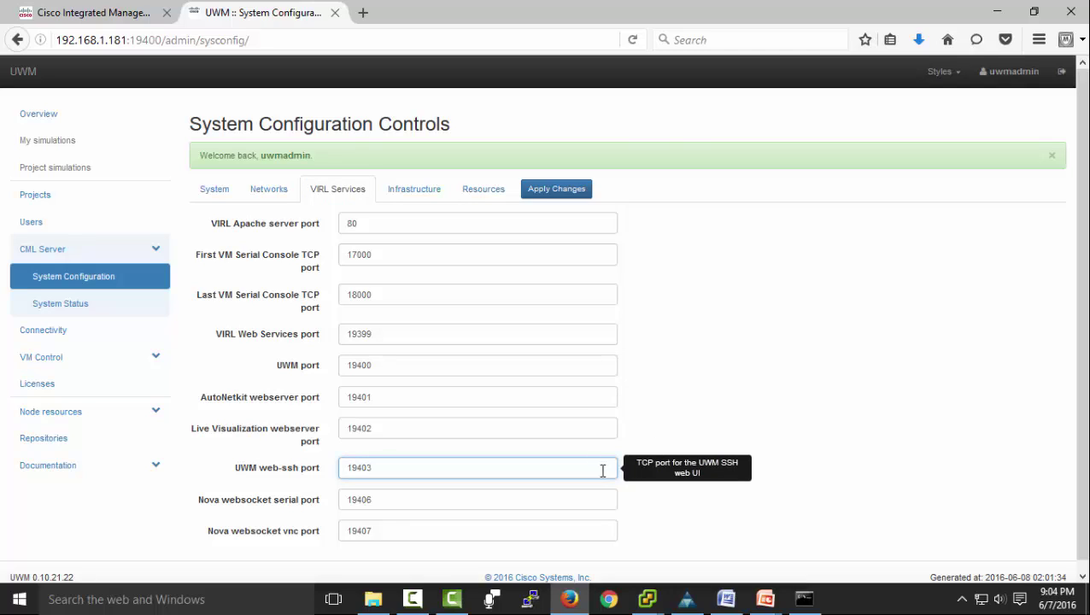
mouse_move(602, 494)
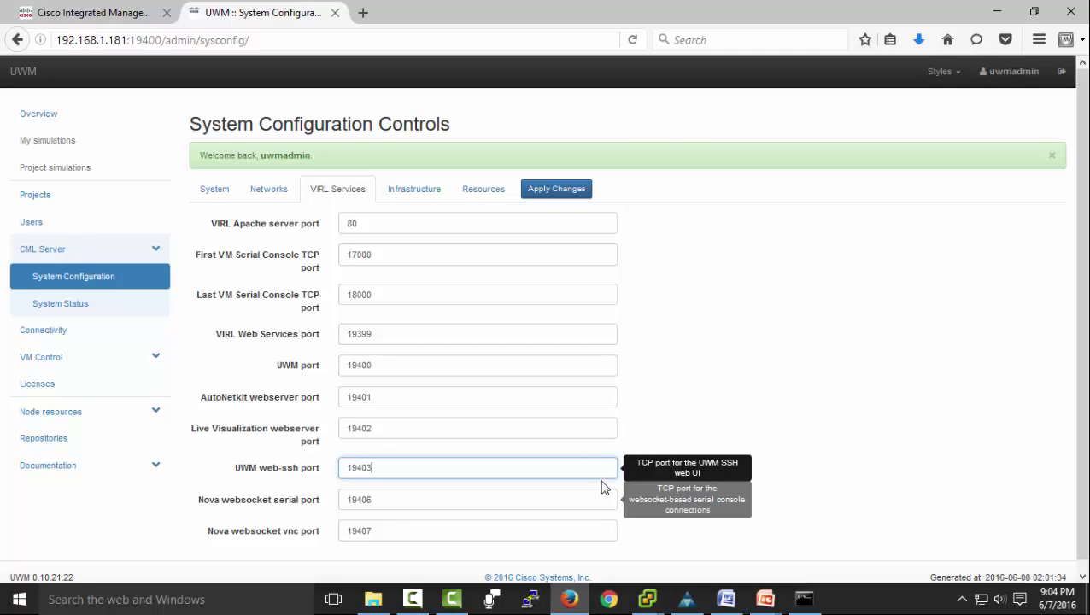
left_click(602, 496)
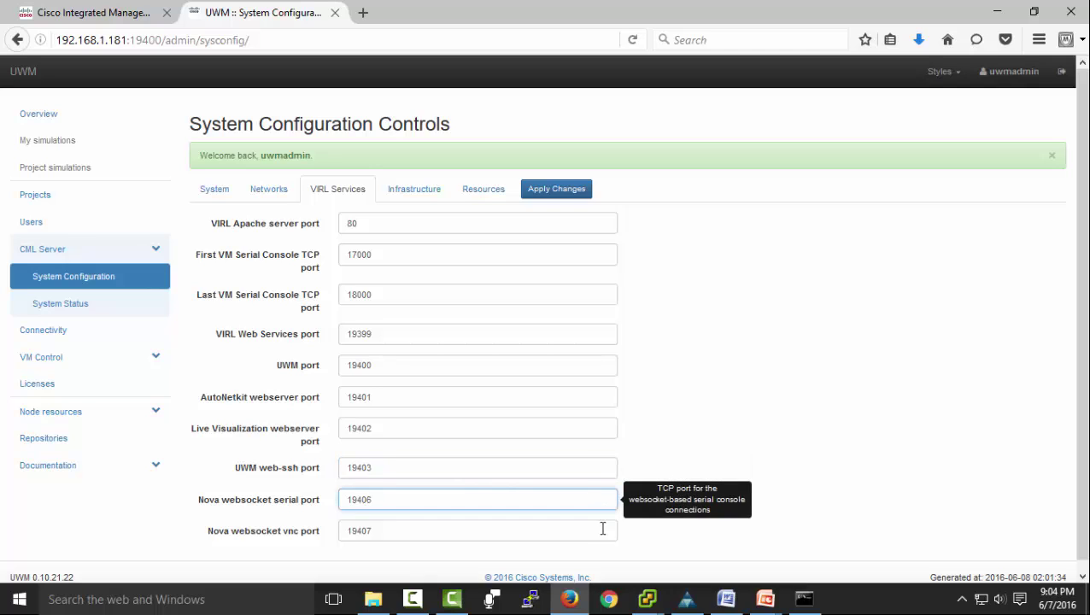
left_click(603, 532)
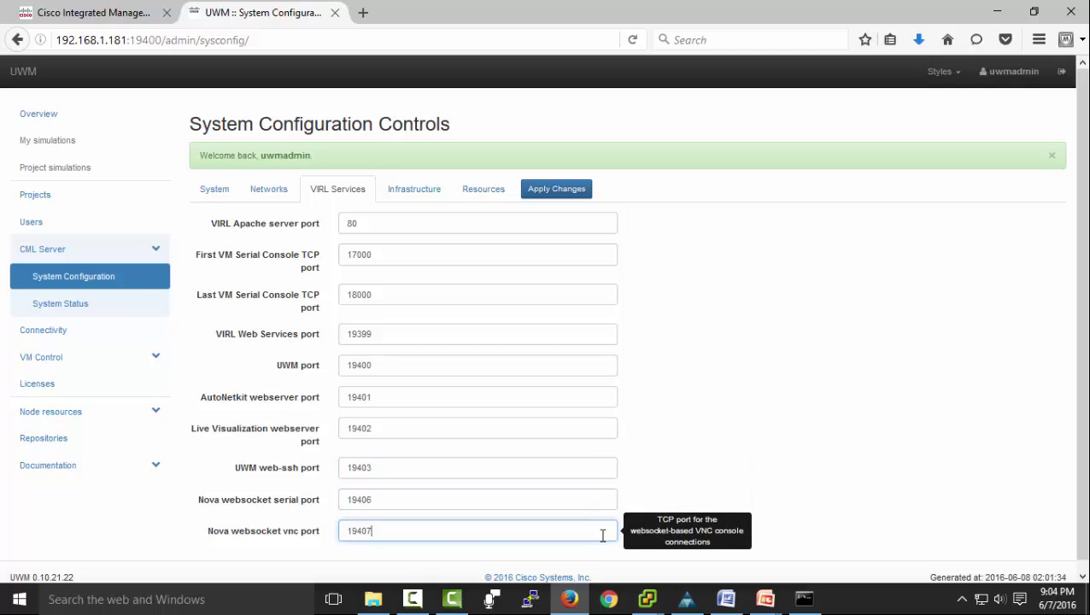
left_click(417, 190)
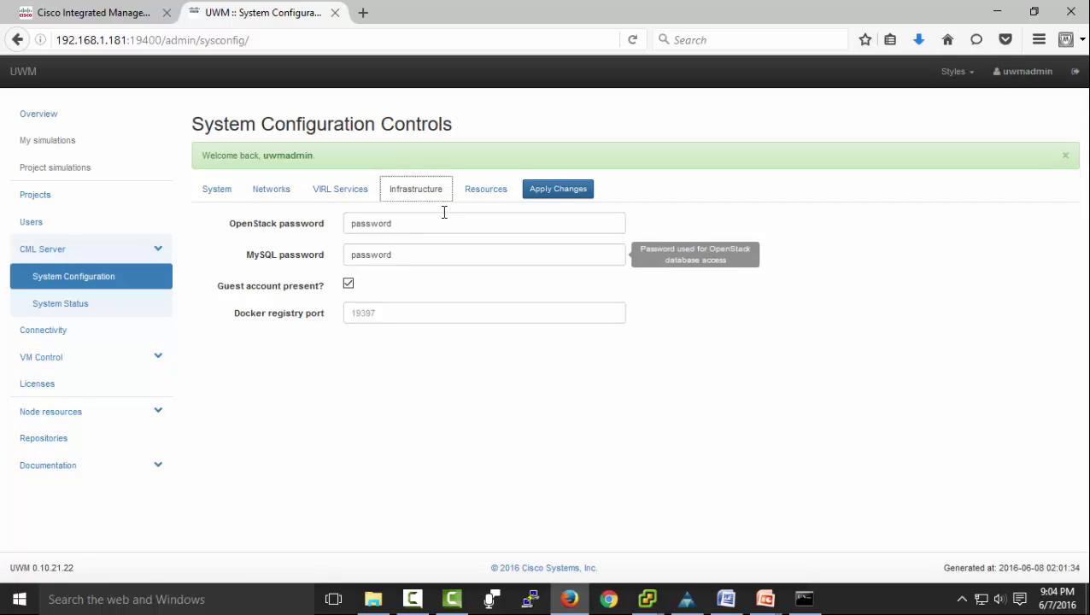
Show the Resources settings with RAM overcommit 2 and vCPU overcommit 3.
left_click(468, 192)
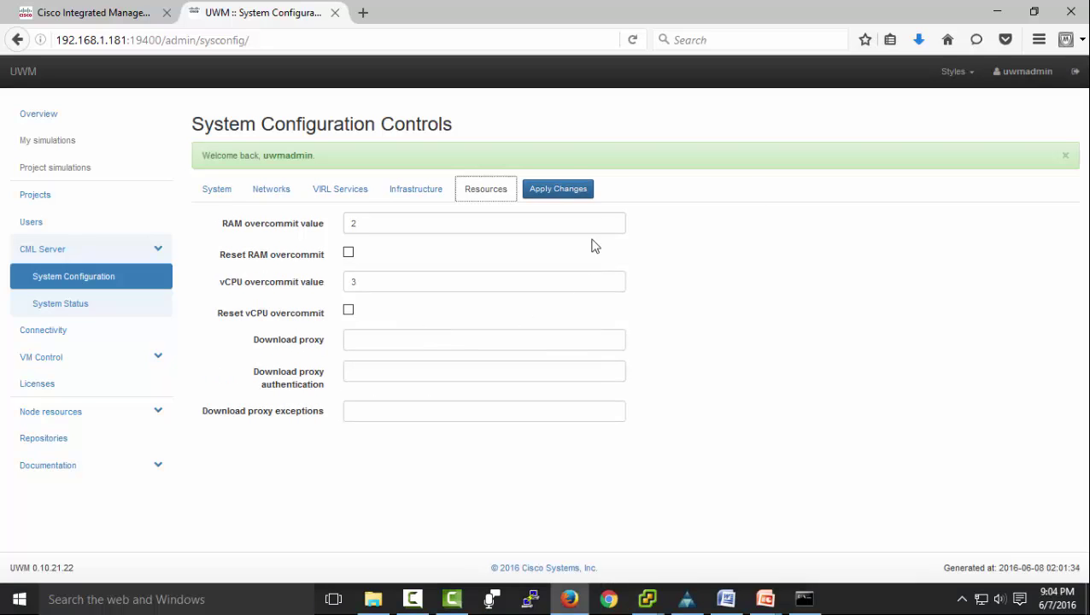
Review the pending changes table and confirm applying them, scheduling vinstall salt and vinstall rehost.
left_click(566, 192)
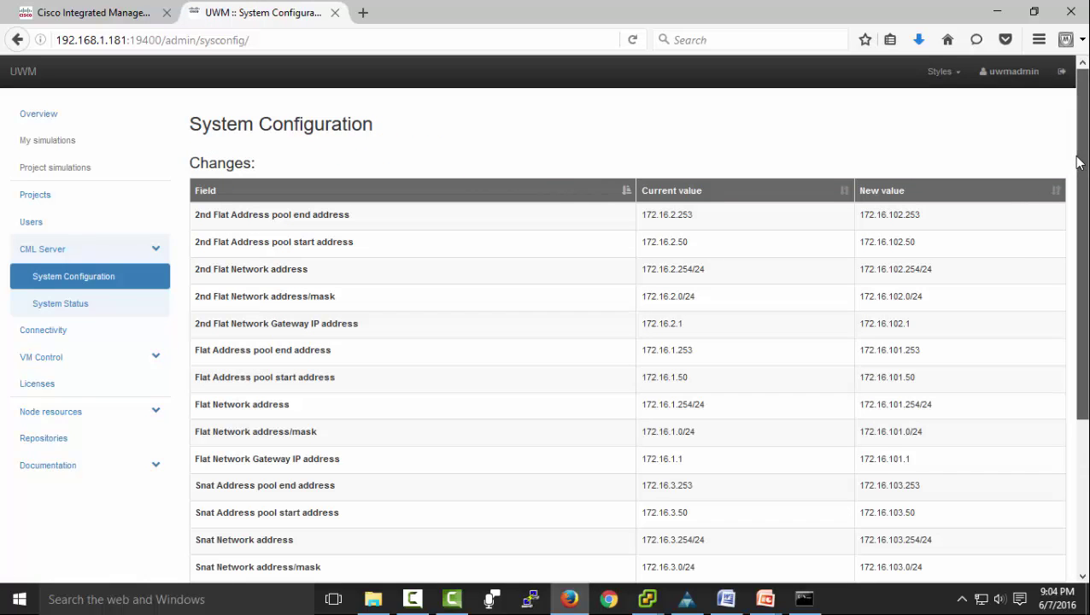
left_click_drag(1081, 163, 1084, 311)
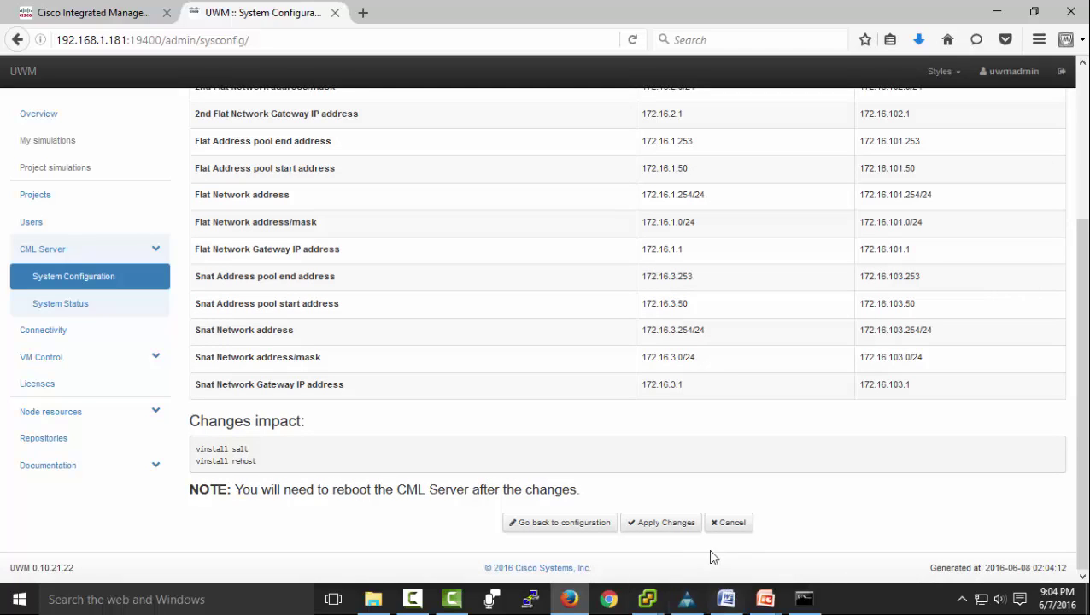
left_click(686, 530)
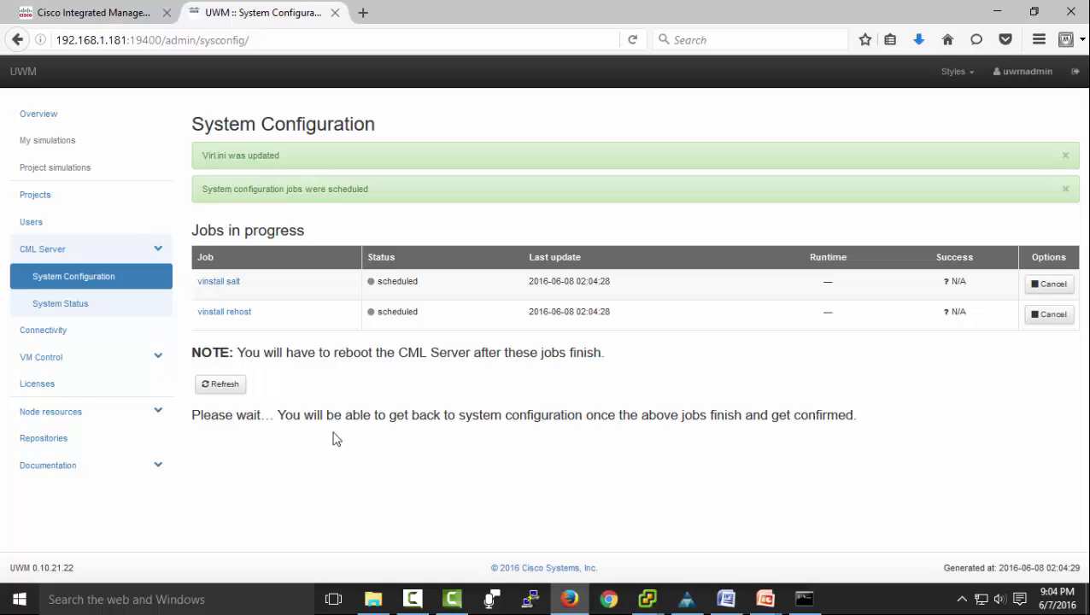
Refresh until the vinstall salt and vinstall rehost jobs finish, then clear them.
left_click(224, 385)
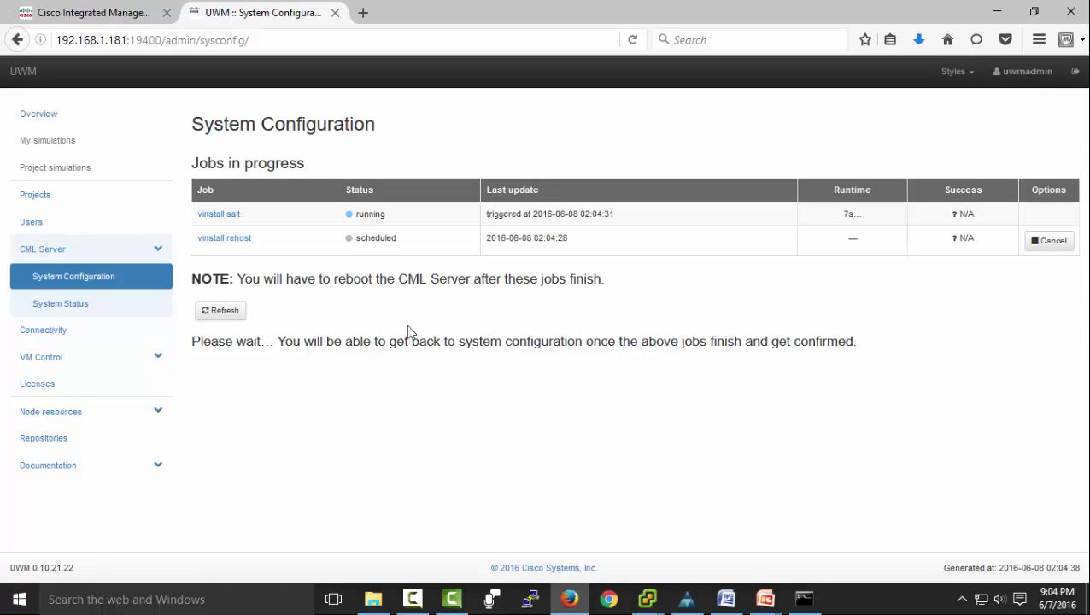
left_click(224, 311)
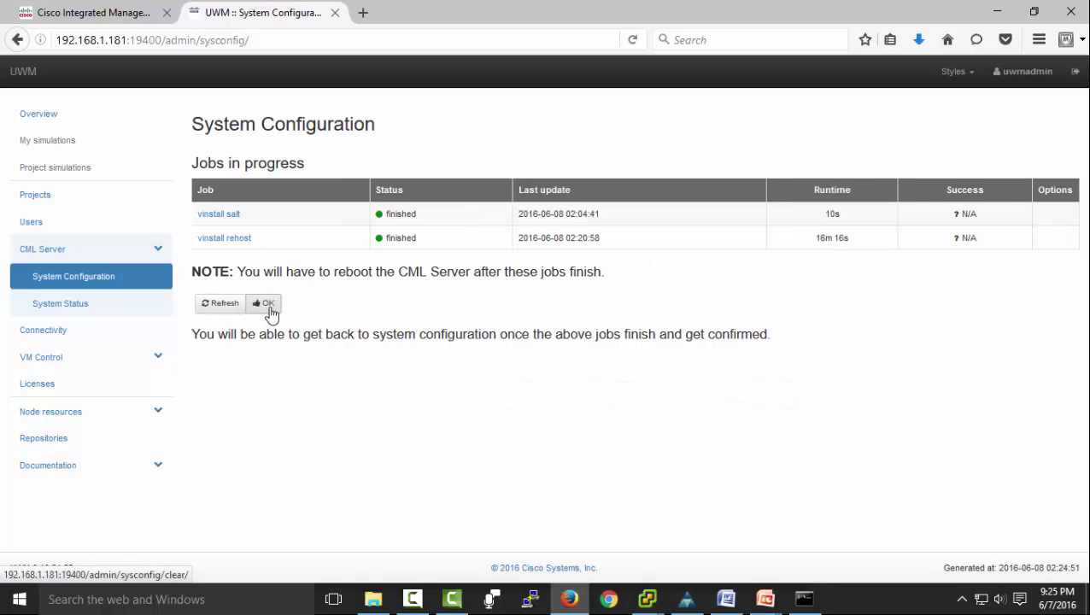
left_click(269, 307)
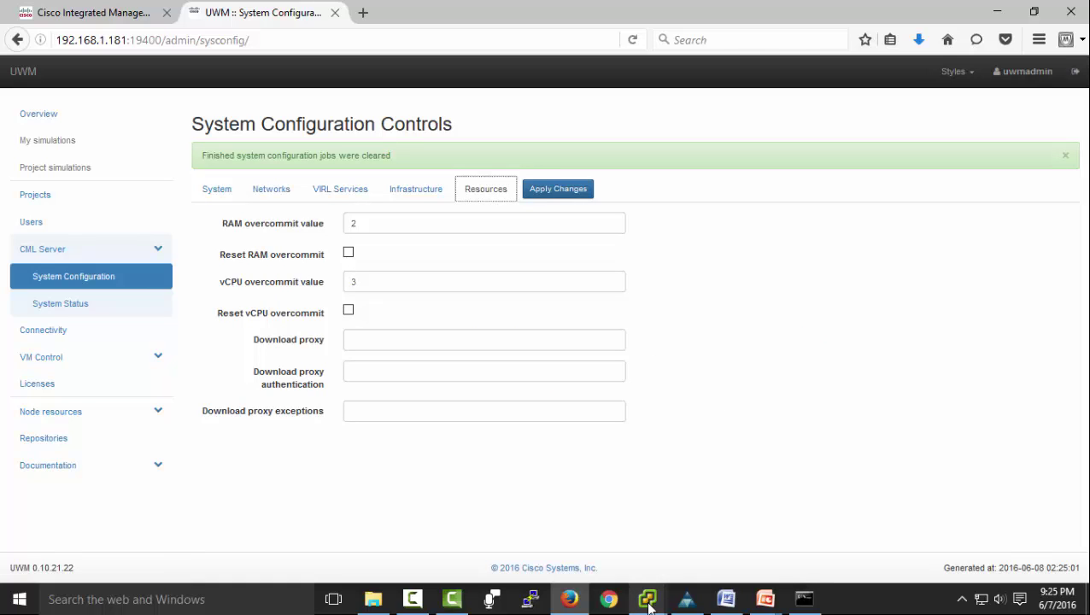
Reboot the CML server from its VM console desktop and log back in with the desktop password.
mouse_move(648, 598)
left_click(729, 531)
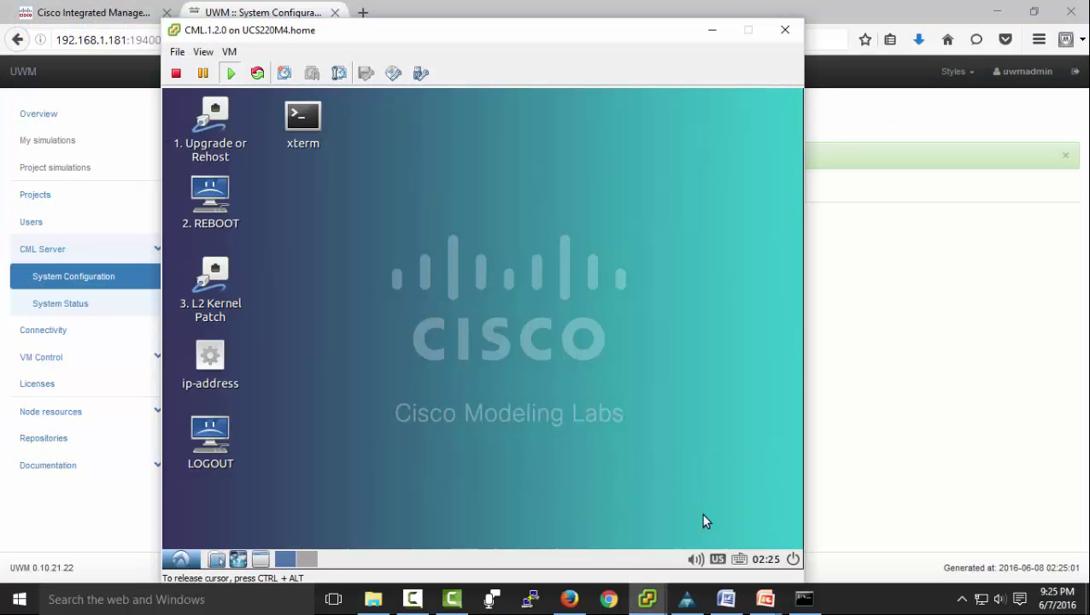
left_click(210, 196)
left_click(208, 197)
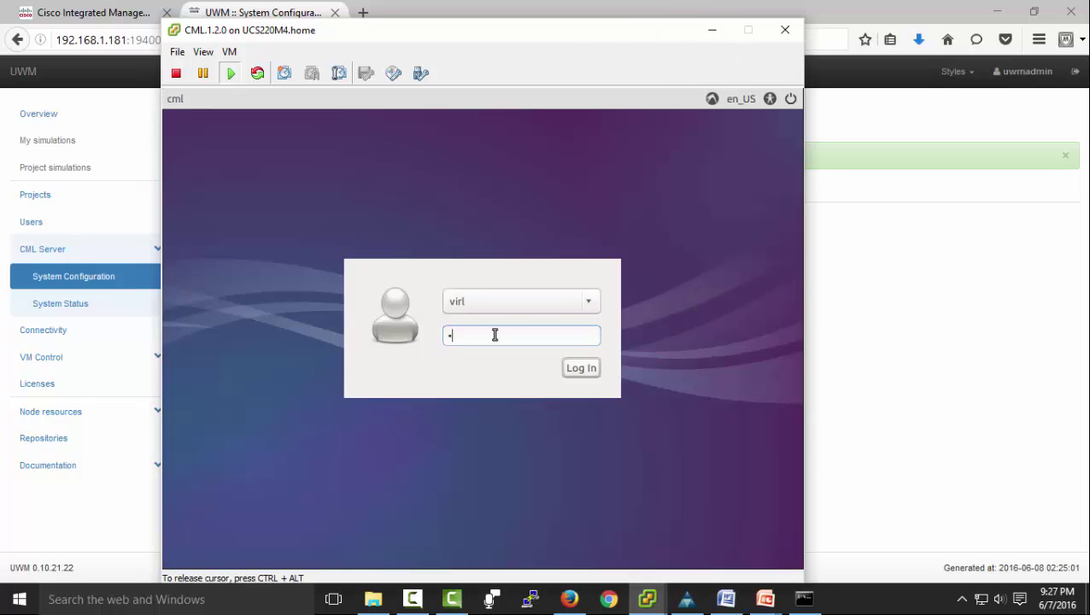
type("IRL")
key("Return")
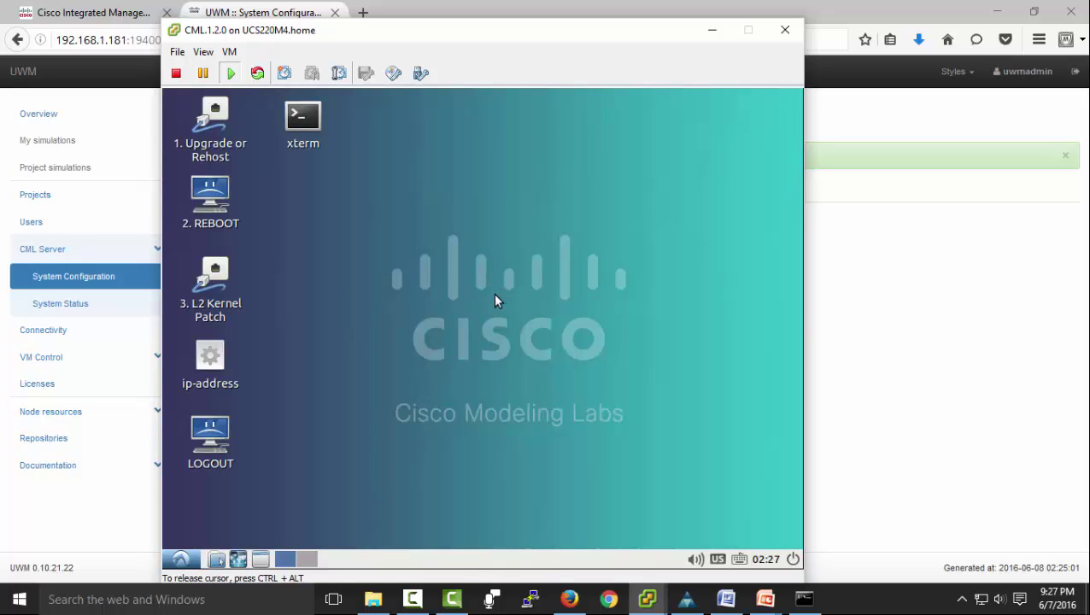
Show the server's IP address and list its interfaces with 'ifconfig | grep eth'.
double_click(210, 355)
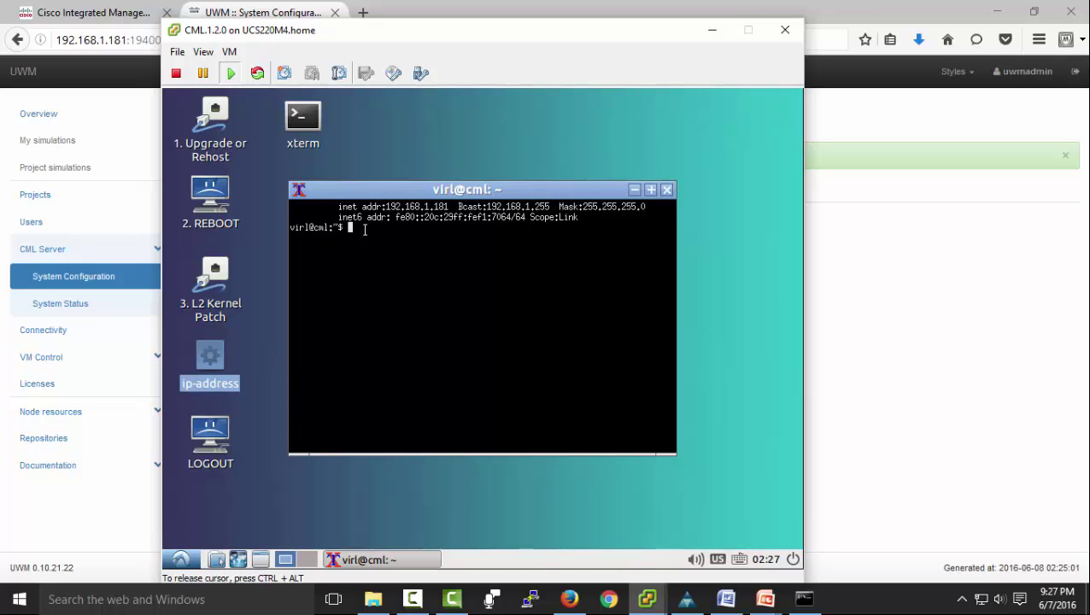
type("ifconfig | grep eth")
key("Return")
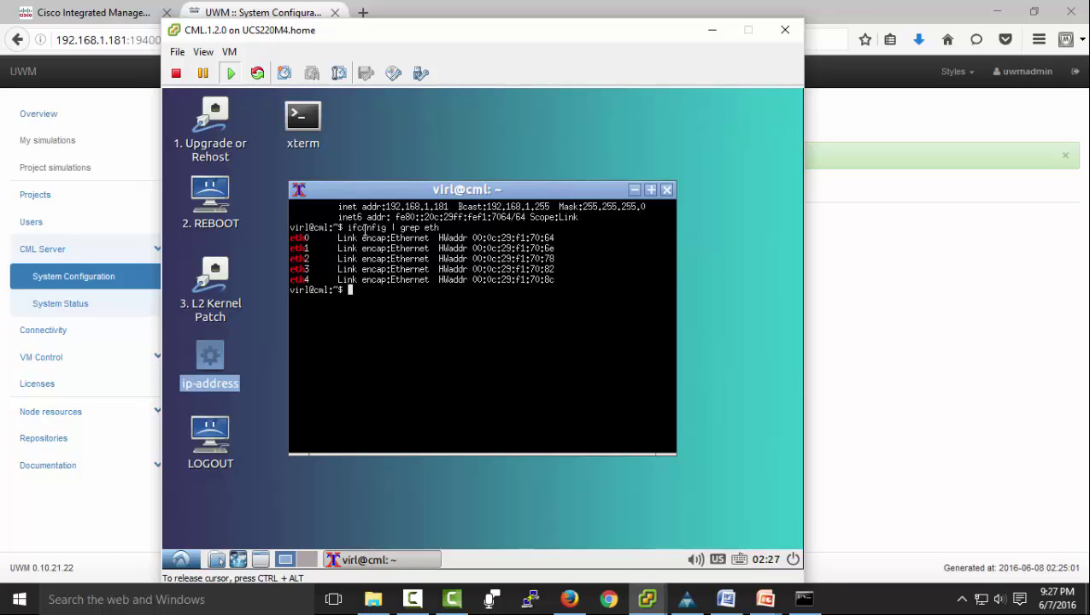
Run 'nova service-list' and 'neutron agent-list' to confirm services are up, then close xterm.
type("nova service-list")
key("Return")
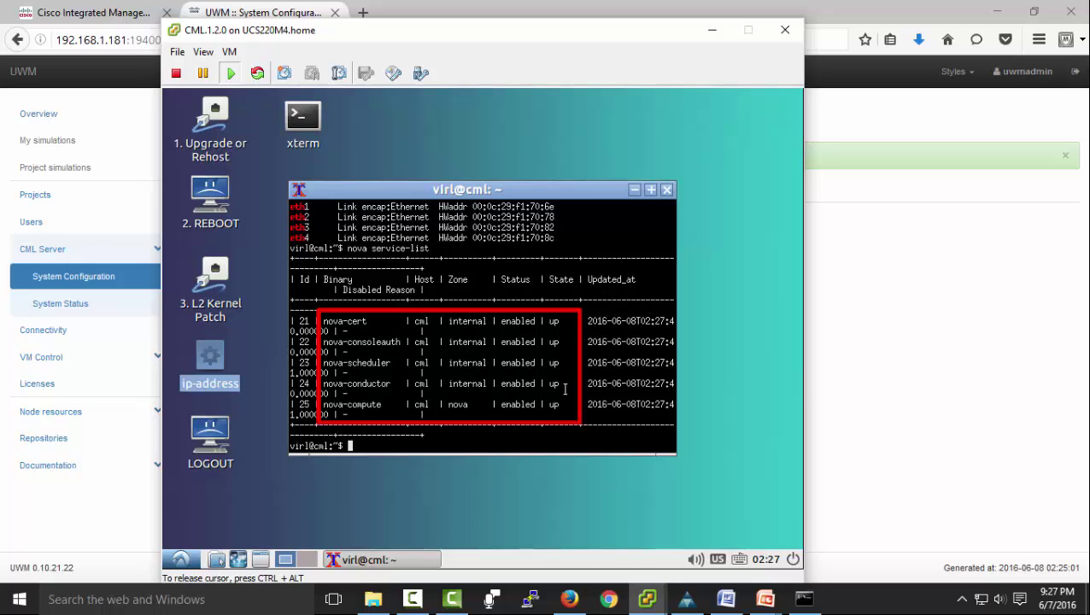
type("neutr")
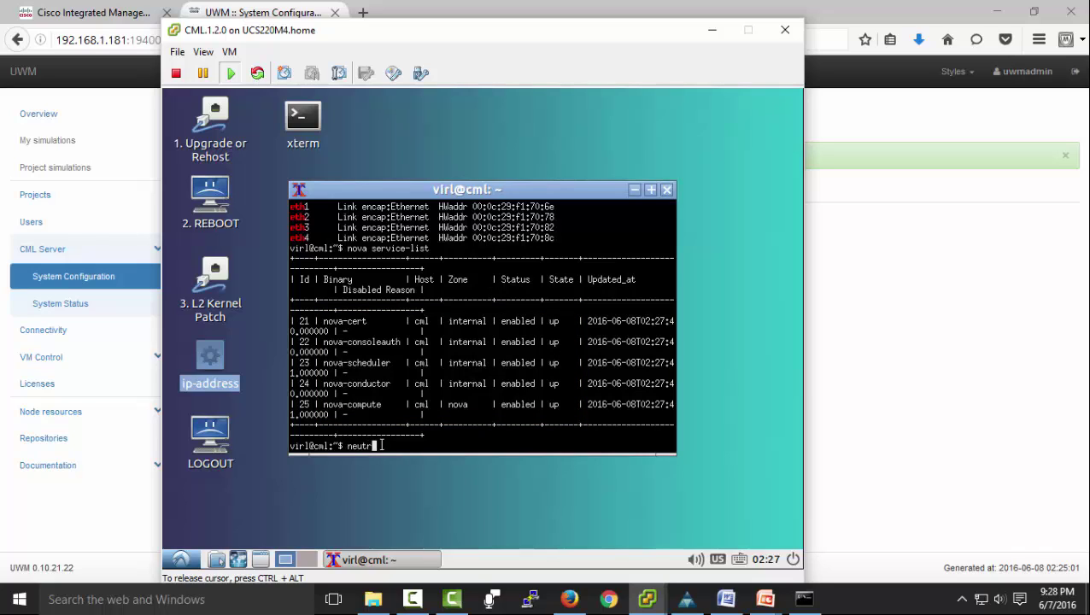
type("on agent-list")
key("Return")
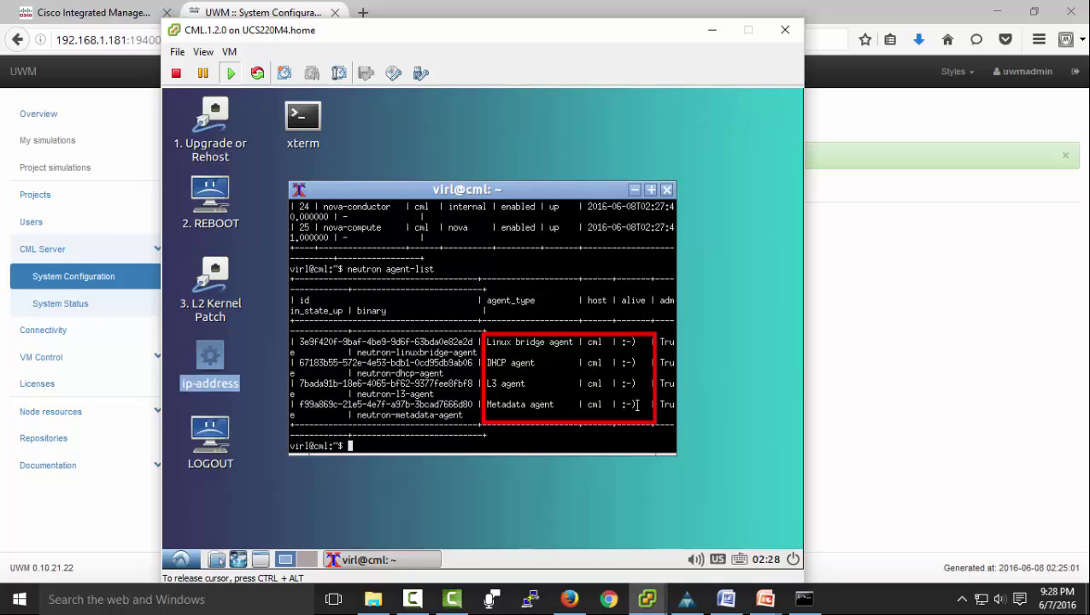
left_click(666, 188)
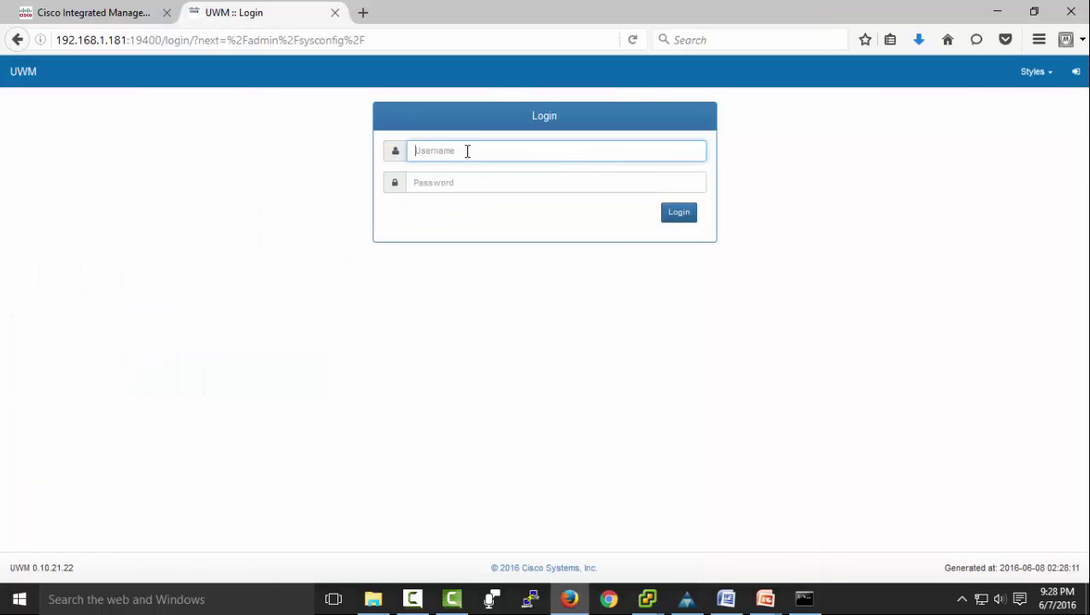
Log back in to UWM as uwmadmin with the admin password.
left_click(467, 152)
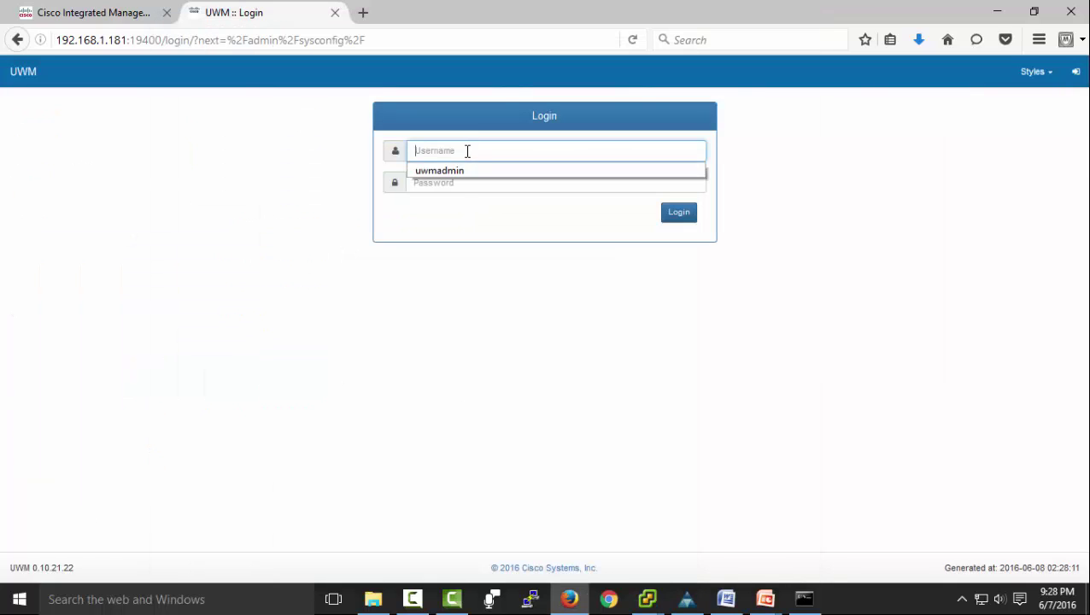
left_click(462, 170)
left_click(462, 183)
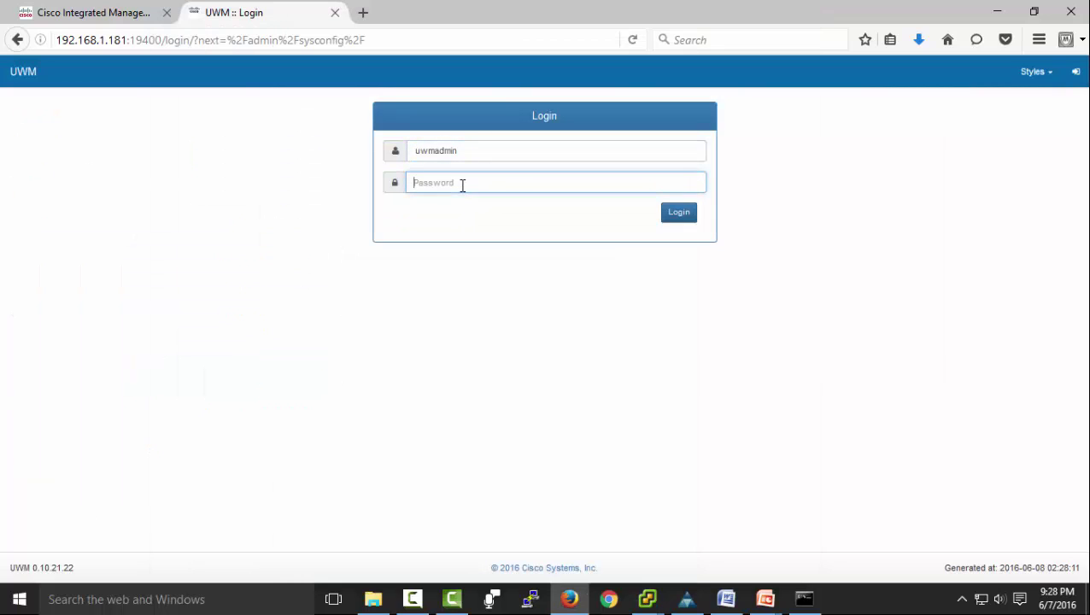
type("cisco123")
key("Return")
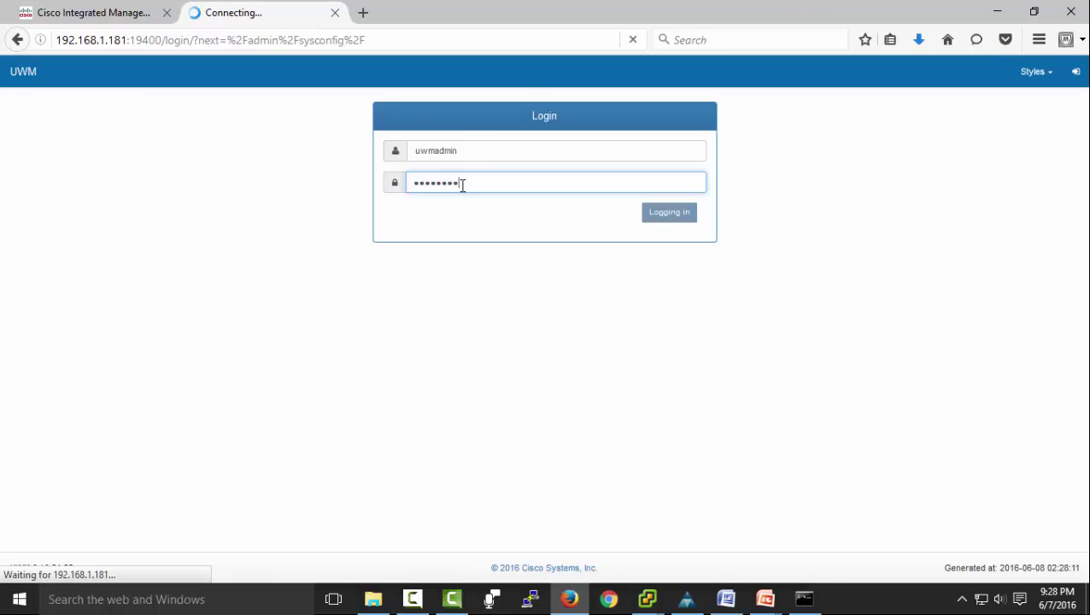
Check the System and Networks tabs for 172.16.101.x addresses, then view System Status.
left_click(209, 193)
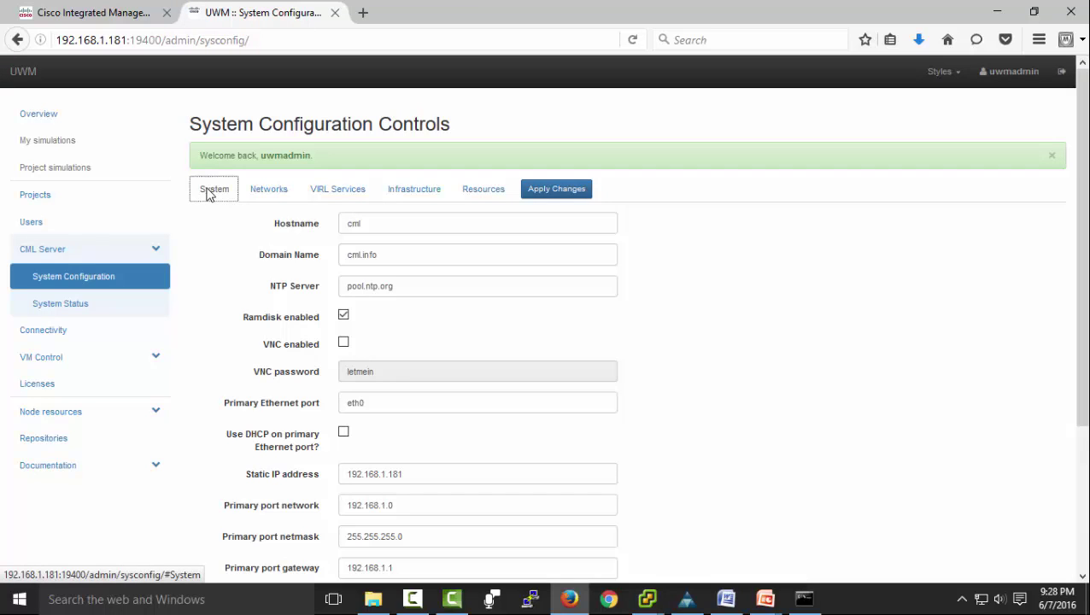
left_click(266, 195)
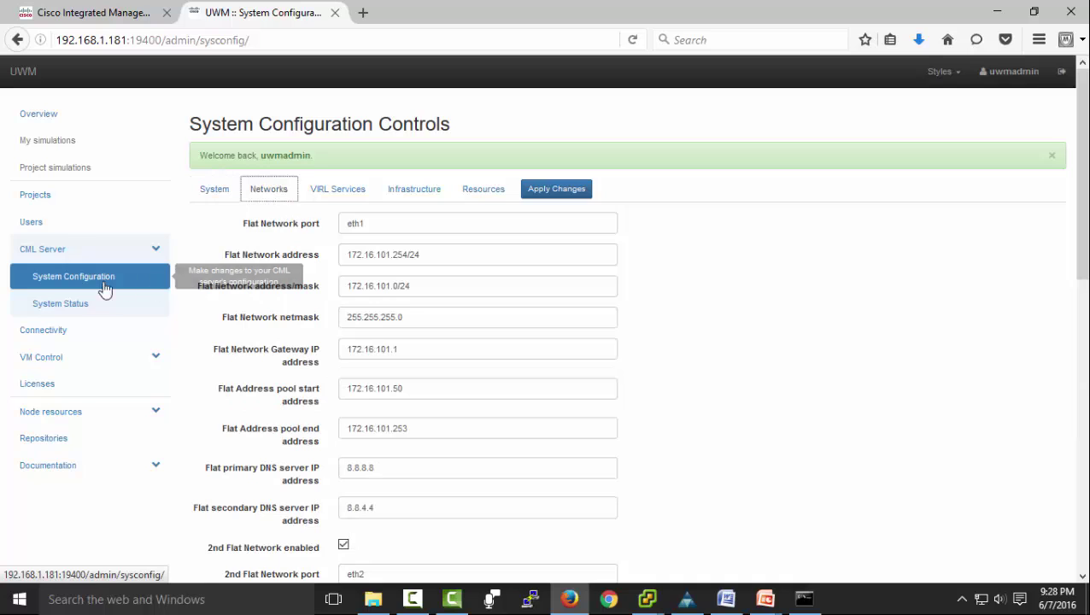
left_click(47, 310)
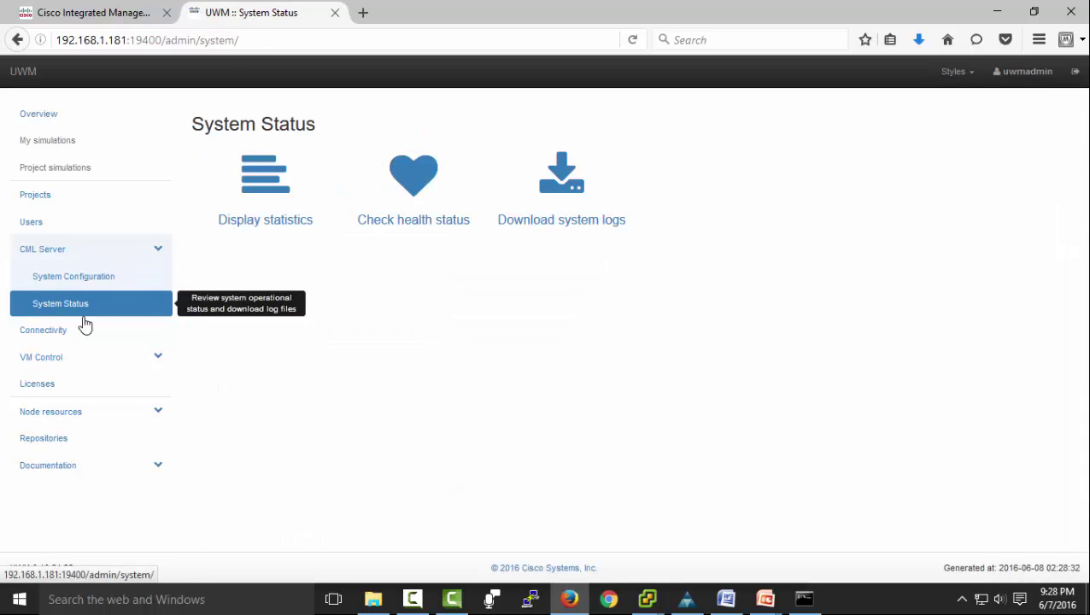
Run the health status check and review the results; only the bridge patch is flagged.
left_click(407, 178)
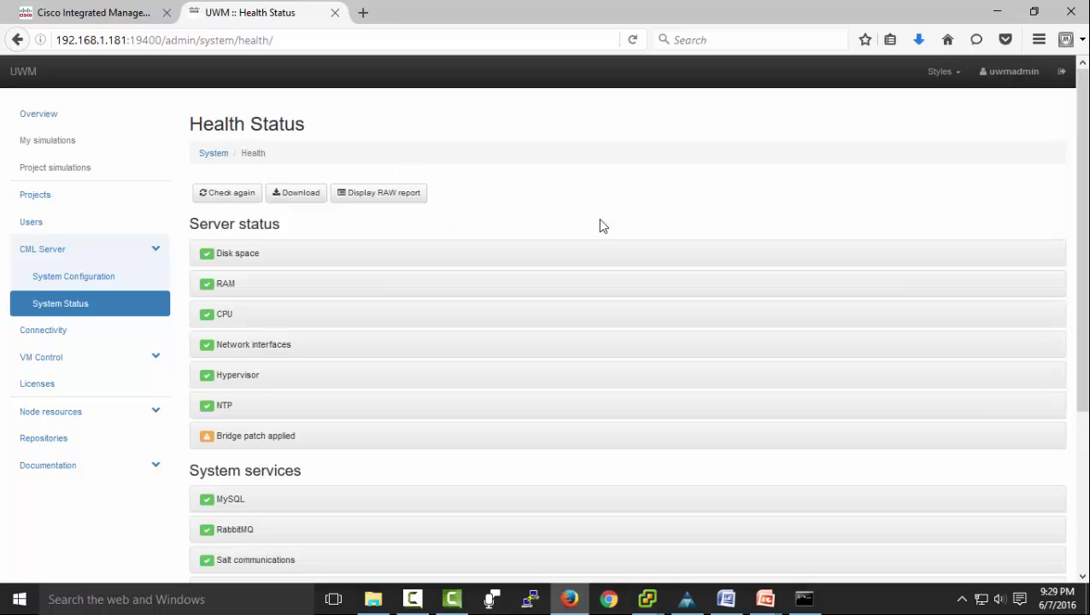
left_click_drag(1083, 216, 1085, 321)
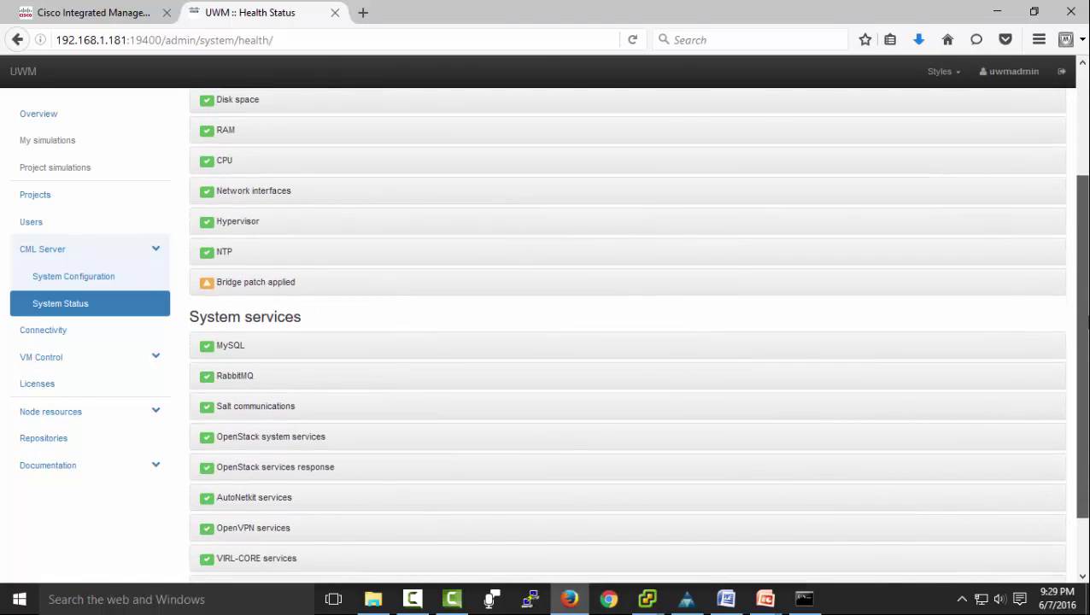